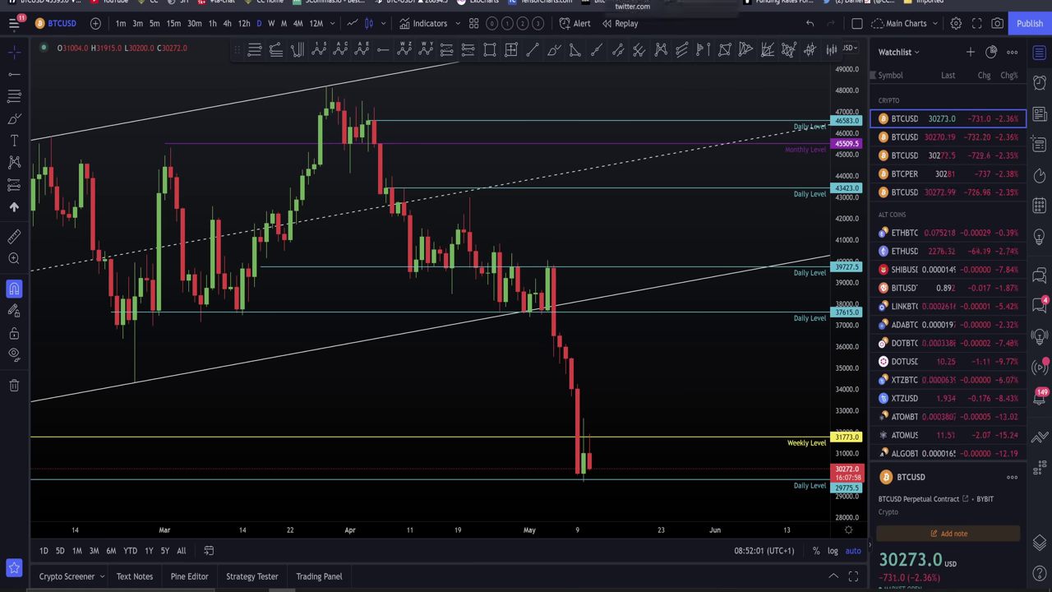
Read the Twitter post and its reply requesting BTC analysis, and return to the daily BTCUSD chart on TradingView
click(855, 3)
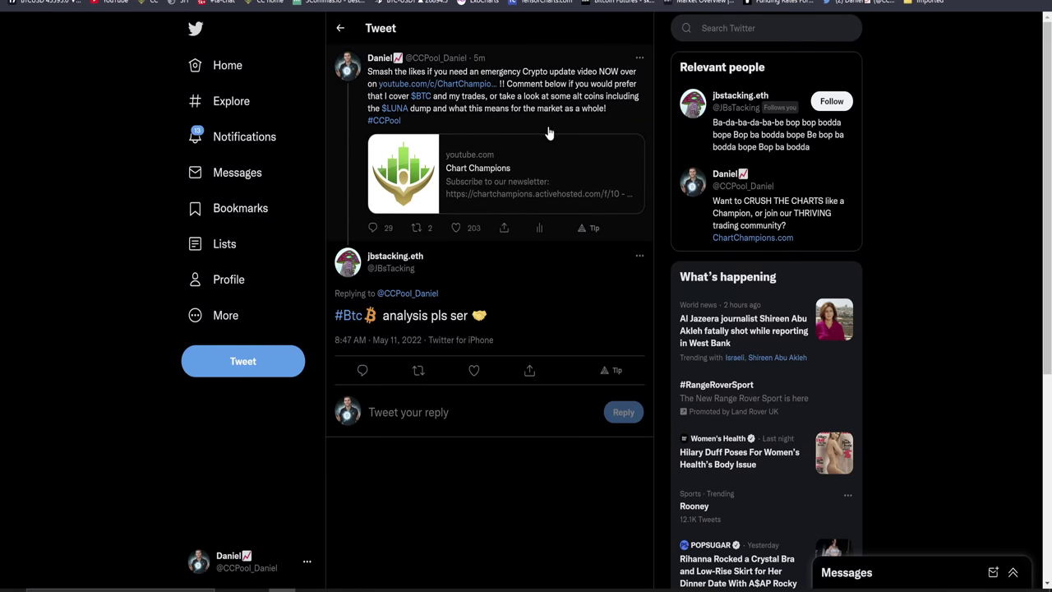
key(ctrl+1)
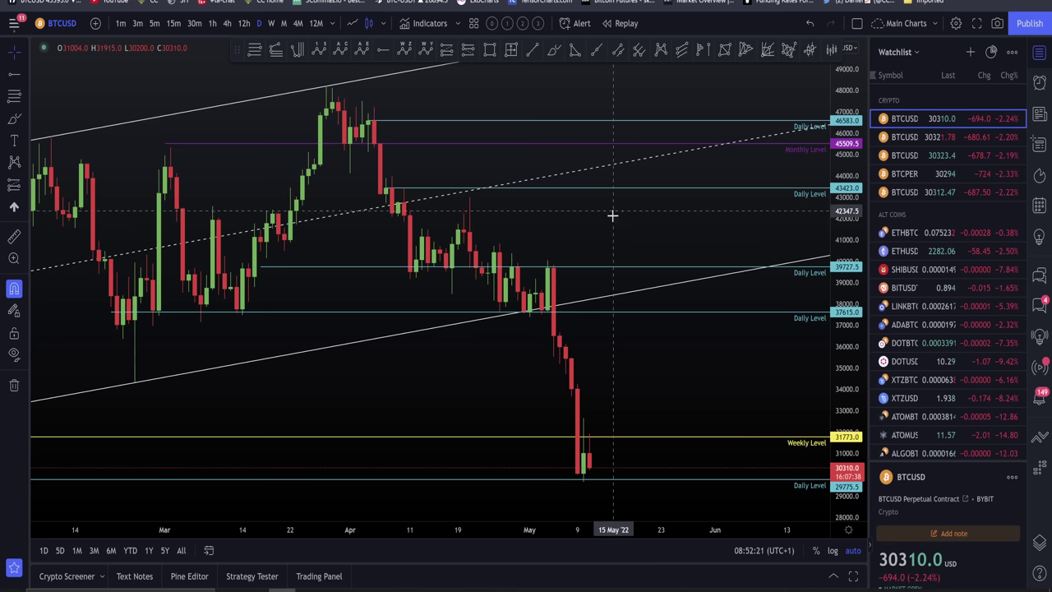
click(859, 2)
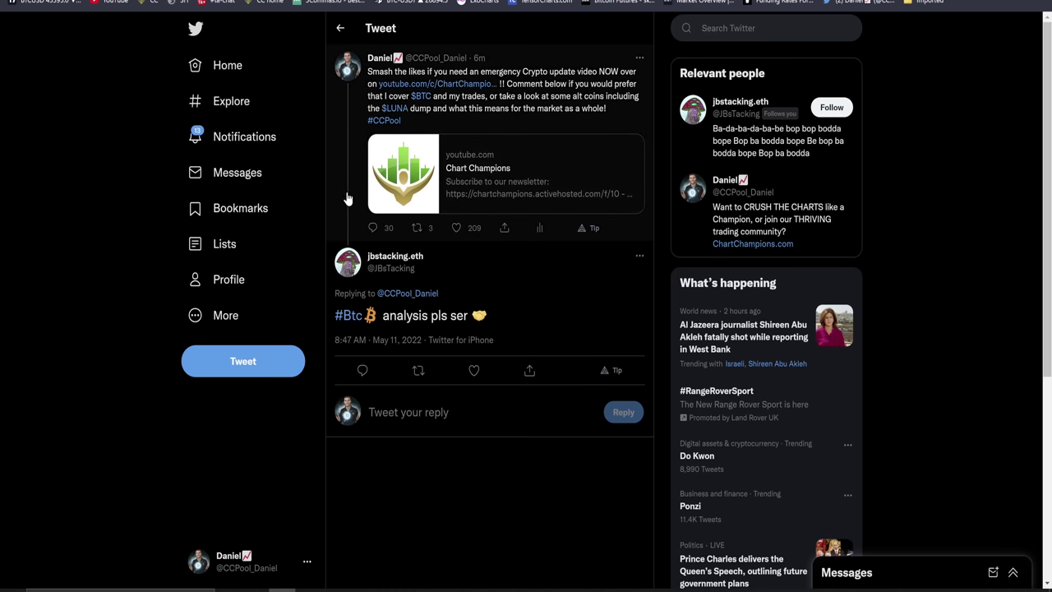
key(ctrl+shift+Tab)
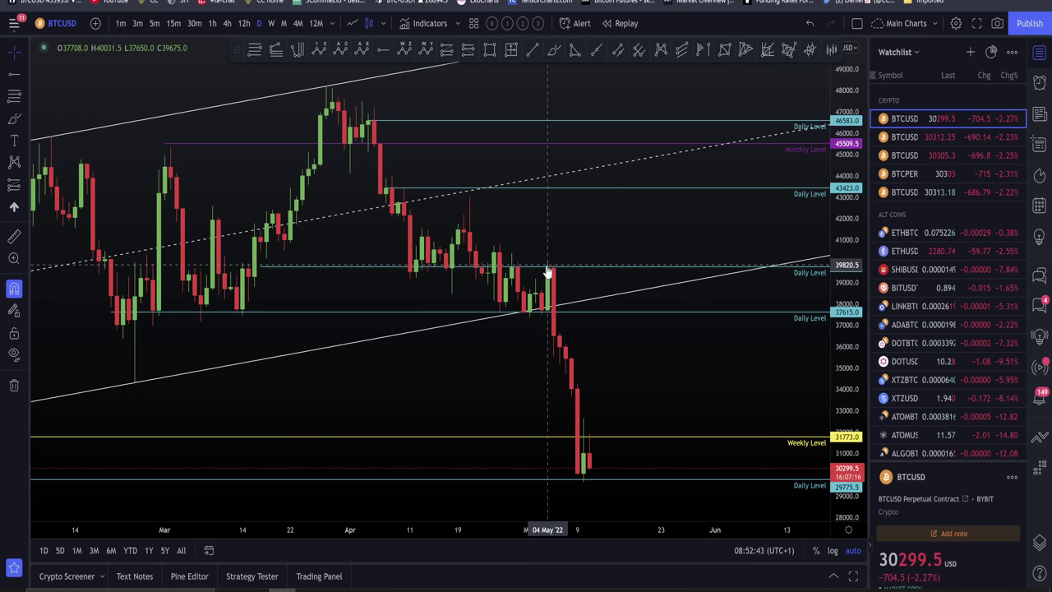
scroll(549, 262, up, 1)
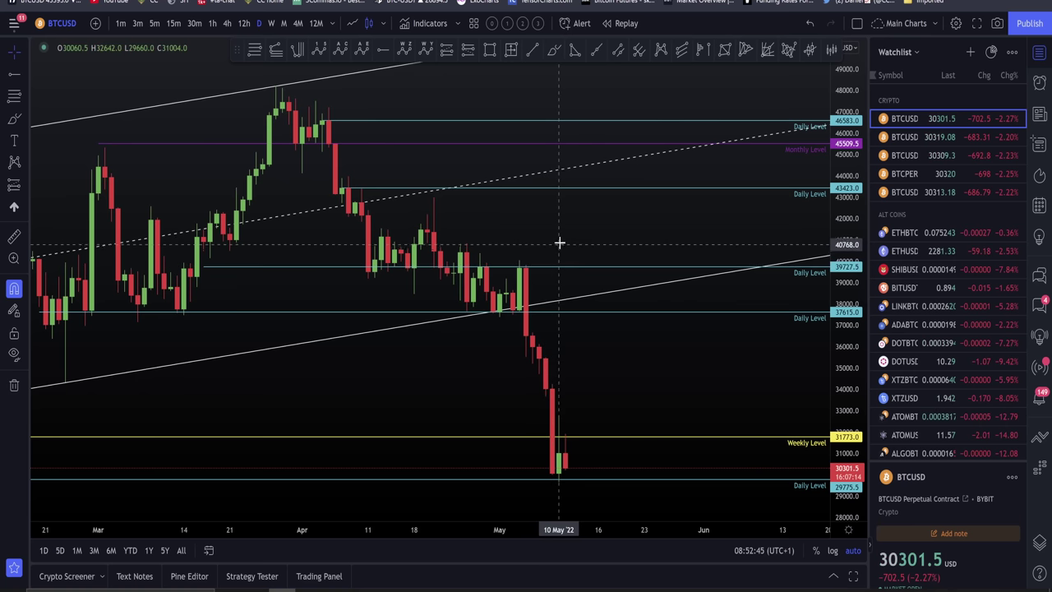
drag(559, 242, 582, 239)
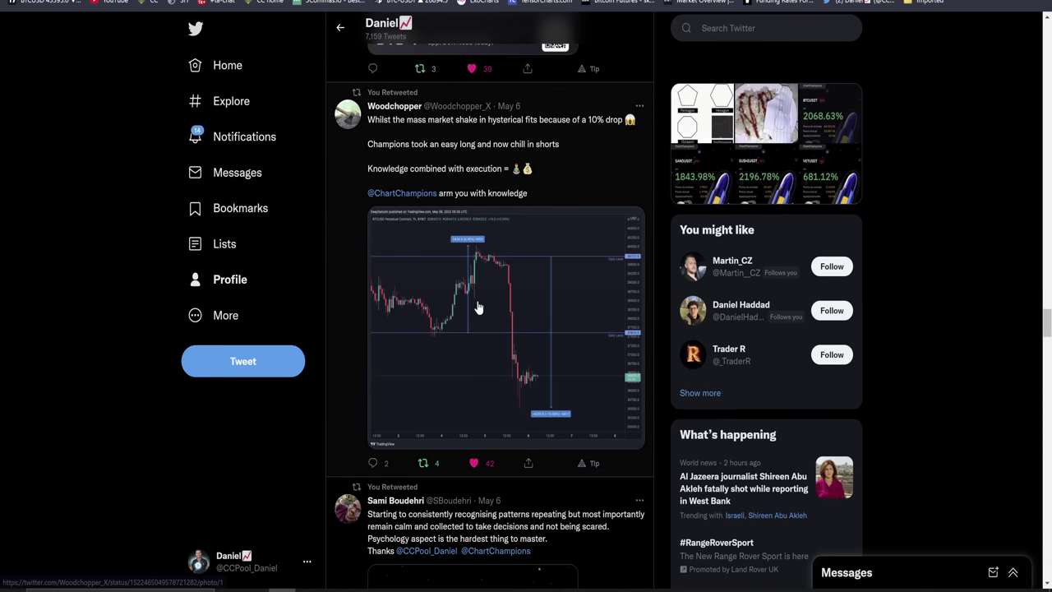
View the retweeted May 6 BTCUSD chart at full size and browse the neighbouring short-trade result posts on the Twitter profile
click(477, 308)
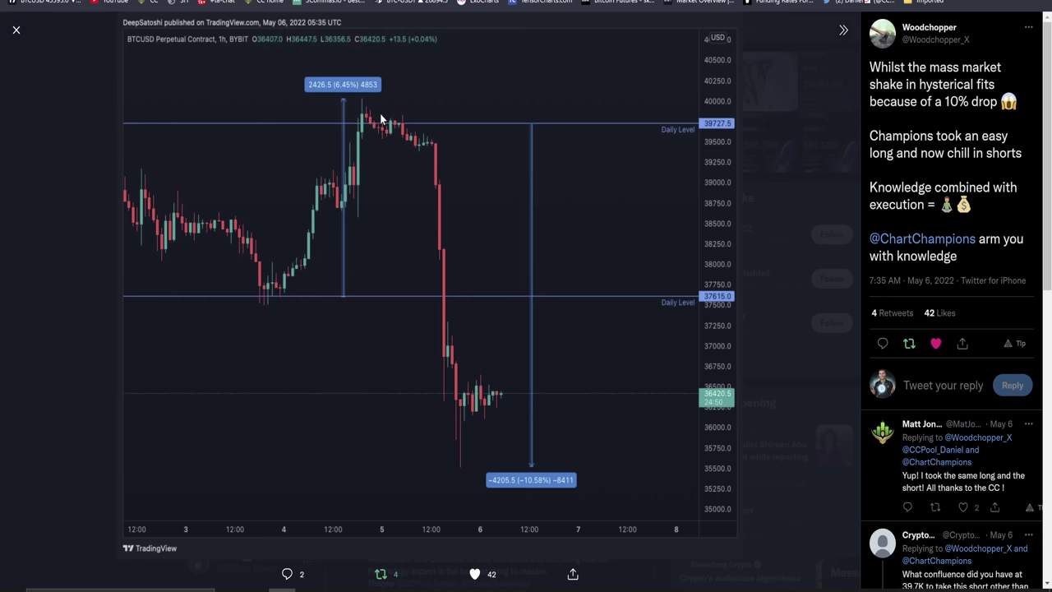
key(Escape)
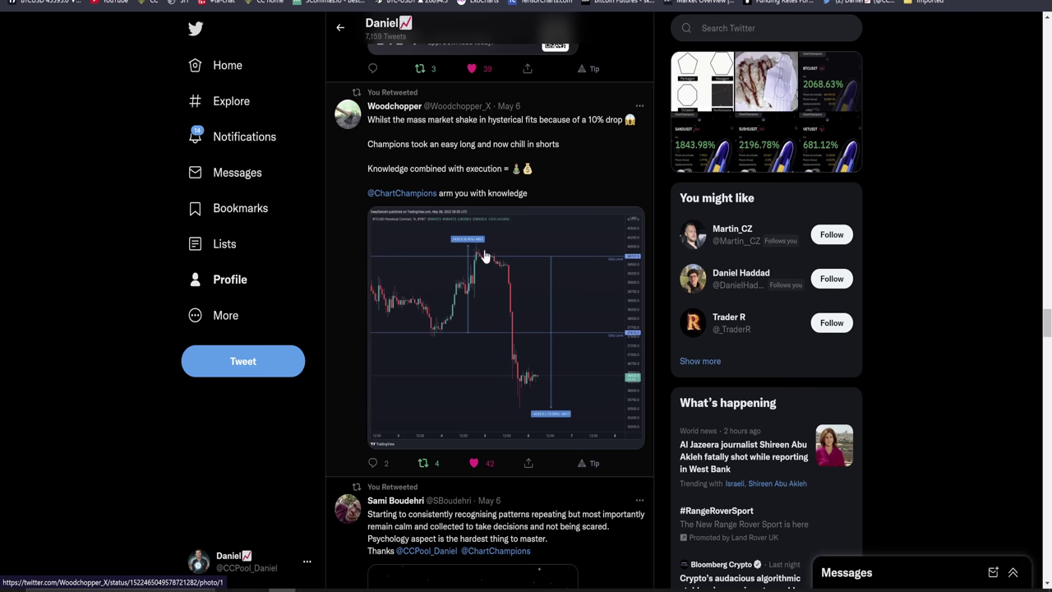
scroll(488, 253, up, 5)
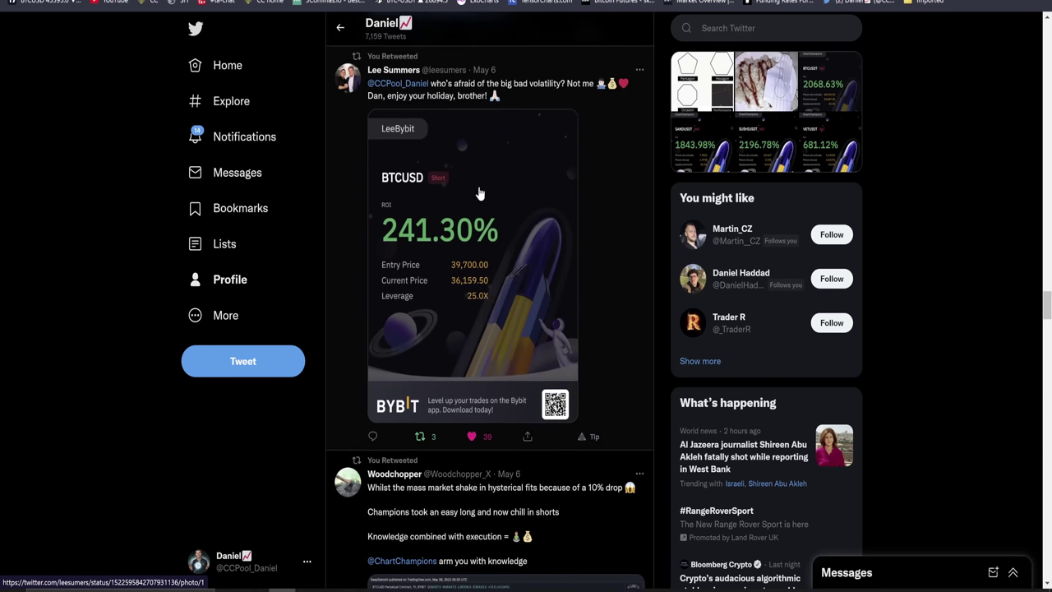
scroll(480, 194, down, 12)
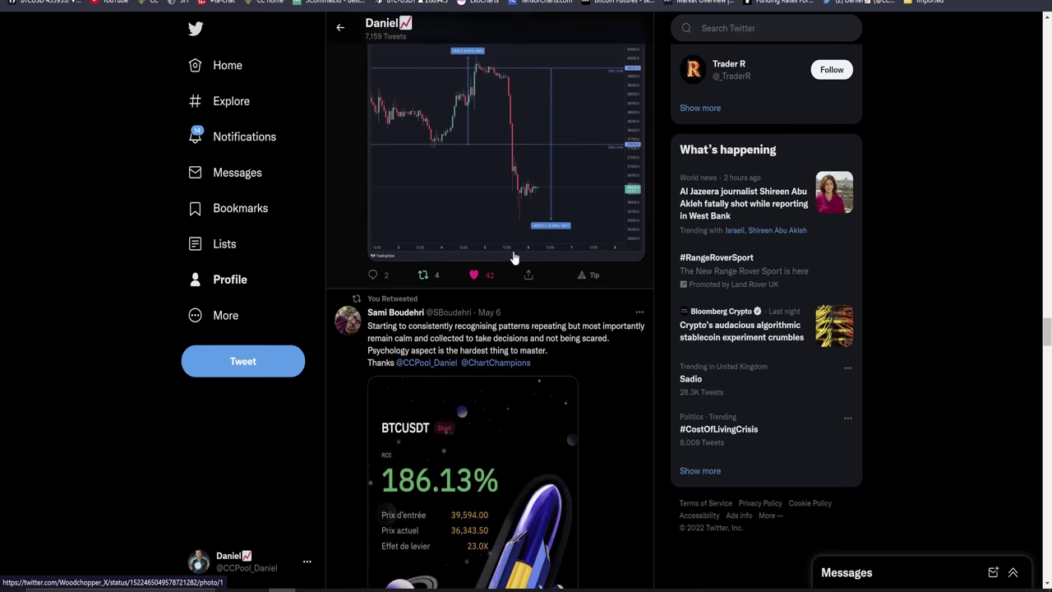
scroll(518, 260, down, 3)
scroll(523, 324, up, 6)
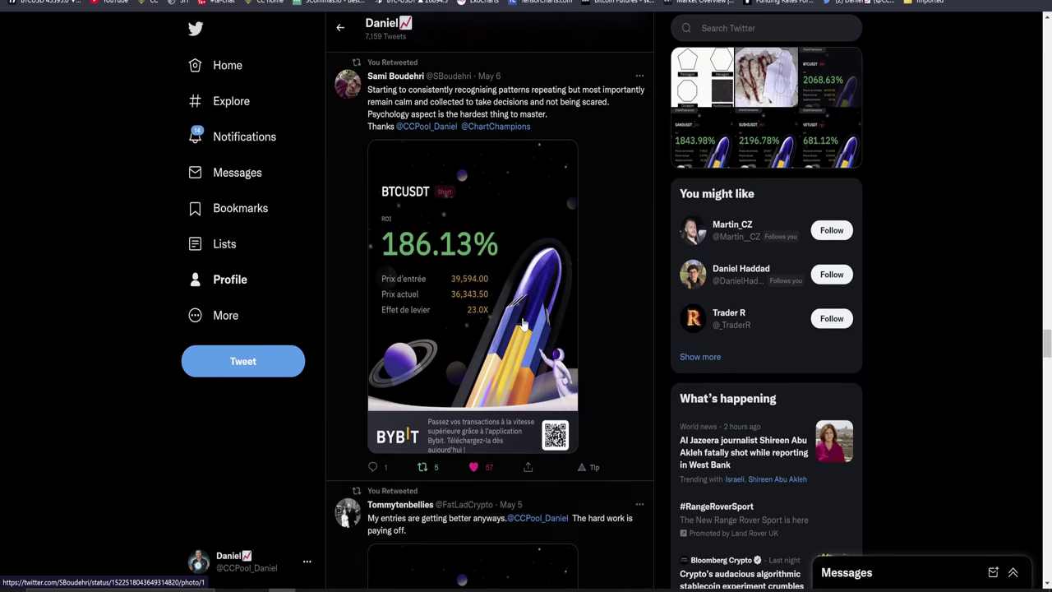
scroll(522, 324, up, 1)
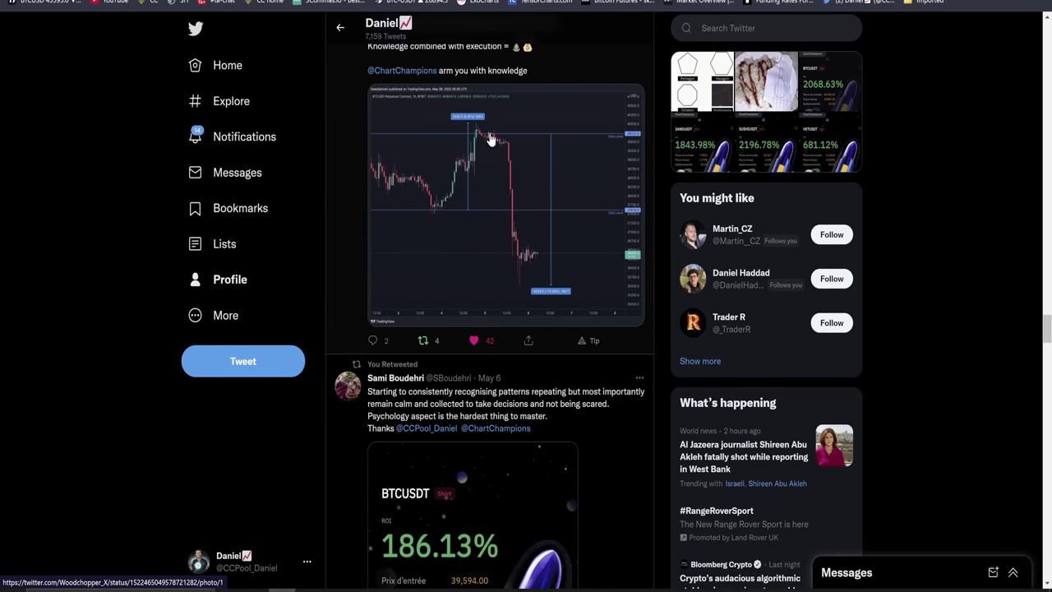
scroll(491, 164, up, 1)
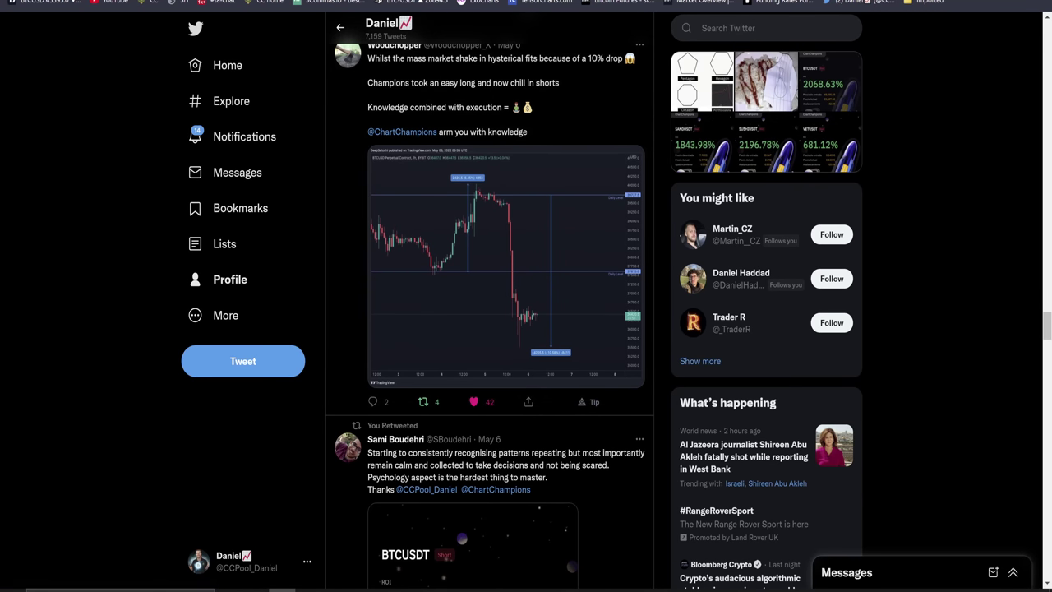
Return to TradingView, set the BTCUSD chart to the 1-hour timeframe and examine the decline from the 39727.5 daily level
key(ctrl+Tab)
click(216, 23)
scroll(592, 329, down, 3)
scroll(687, 323, up, 5)
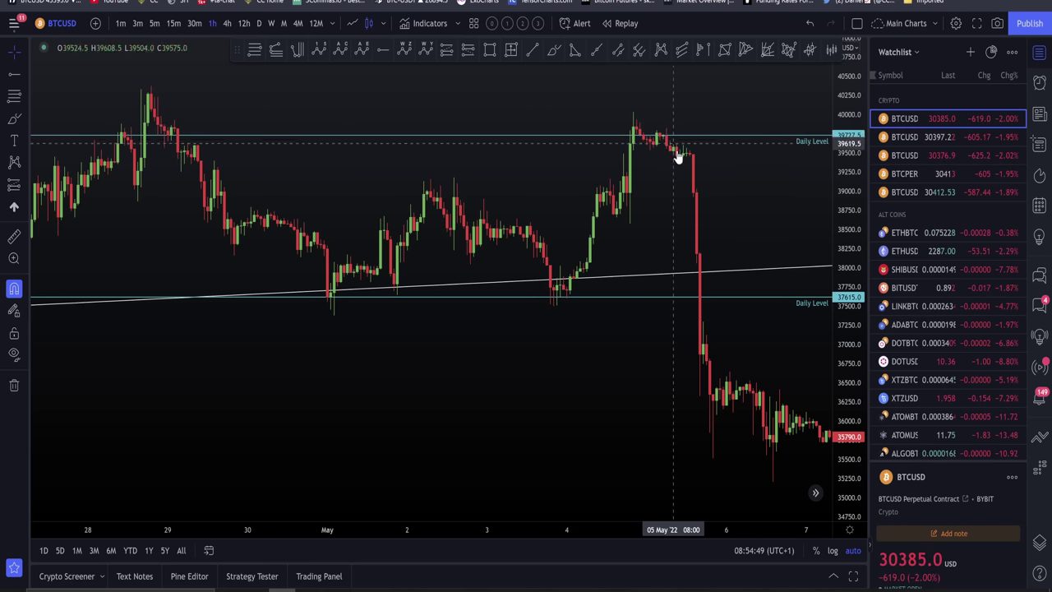
scroll(715, 253, down, 2)
drag(699, 237, 308, 217)
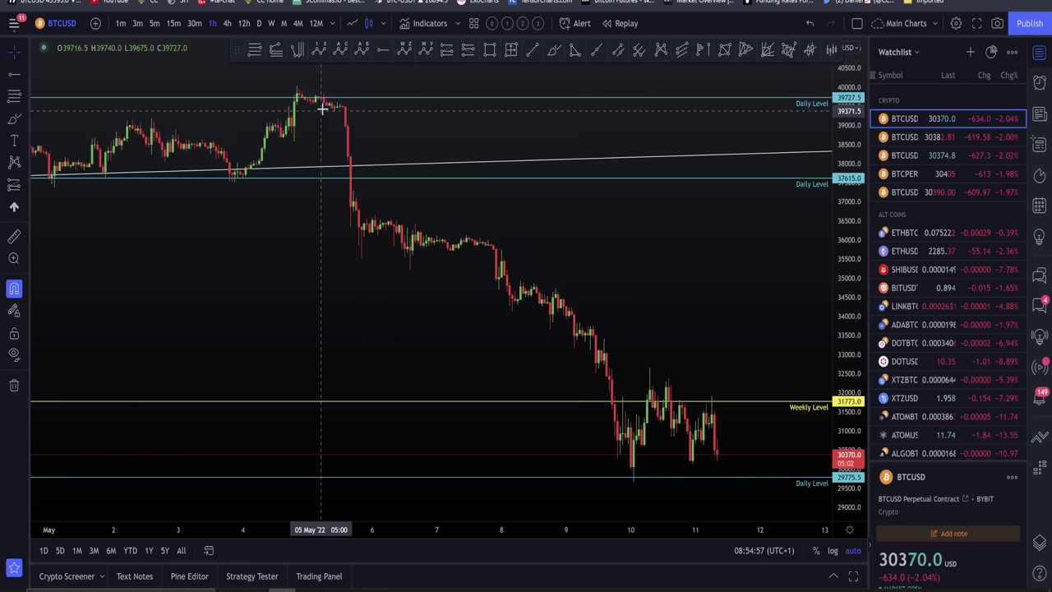
scroll(653, 288, down, 3)
scroll(568, 282, right, 5)
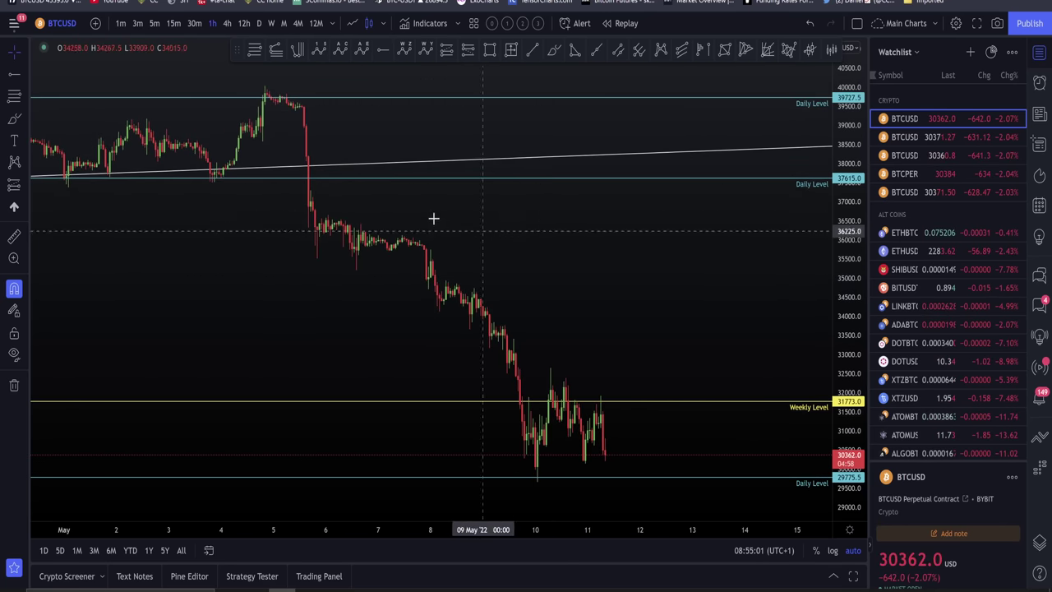
Check the May 2 YouTube video "Bitcoin bears remain in control. I'm still short till a SOS." and return to the BTCUSD chart
key(ctrl+Tab)
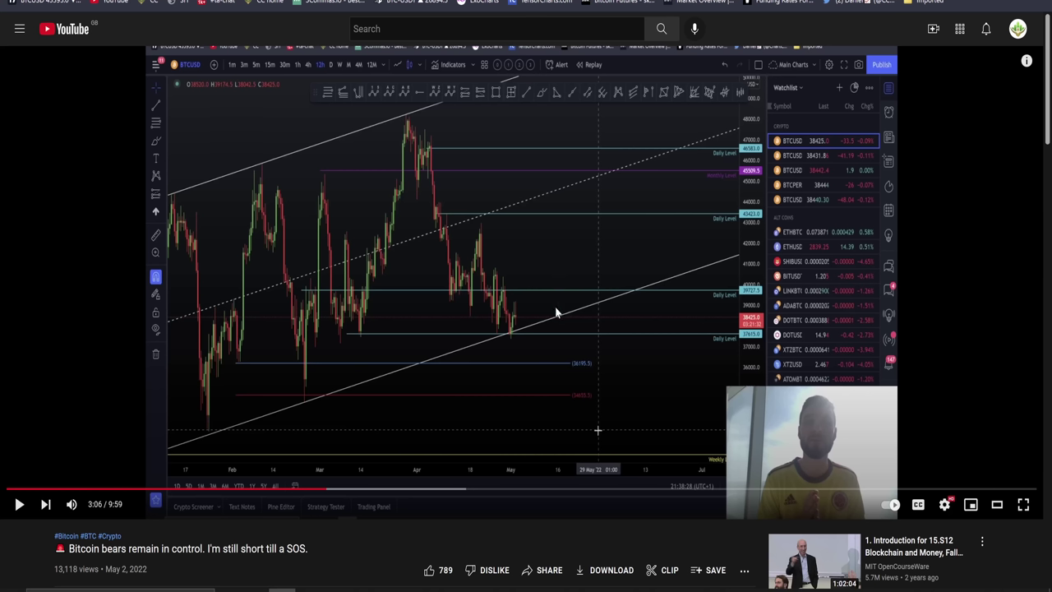
key(ctrl+shift+Tab)
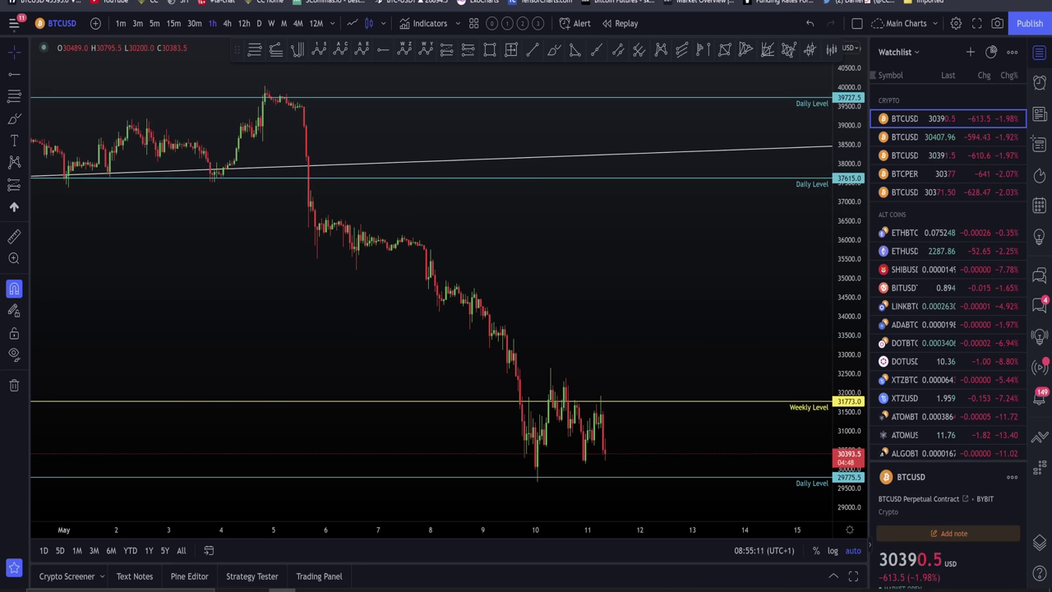
key(ctrl+Tab)
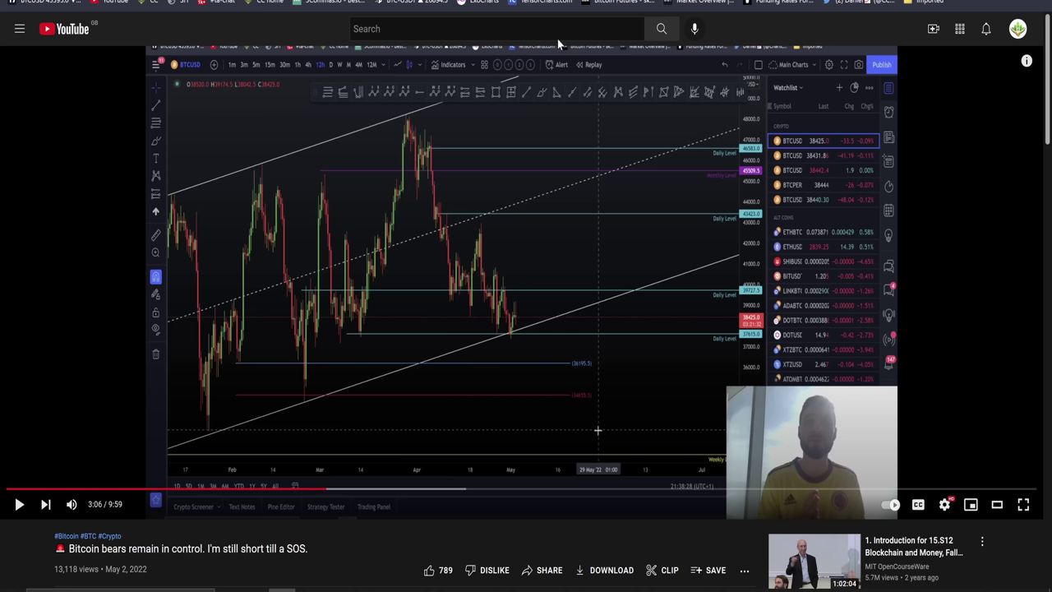
key(ctrl+Tab)
Review the hourly BTCUSD price action around the 39727.5 daily level from late April to early May
scroll(353, 136, down, 5)
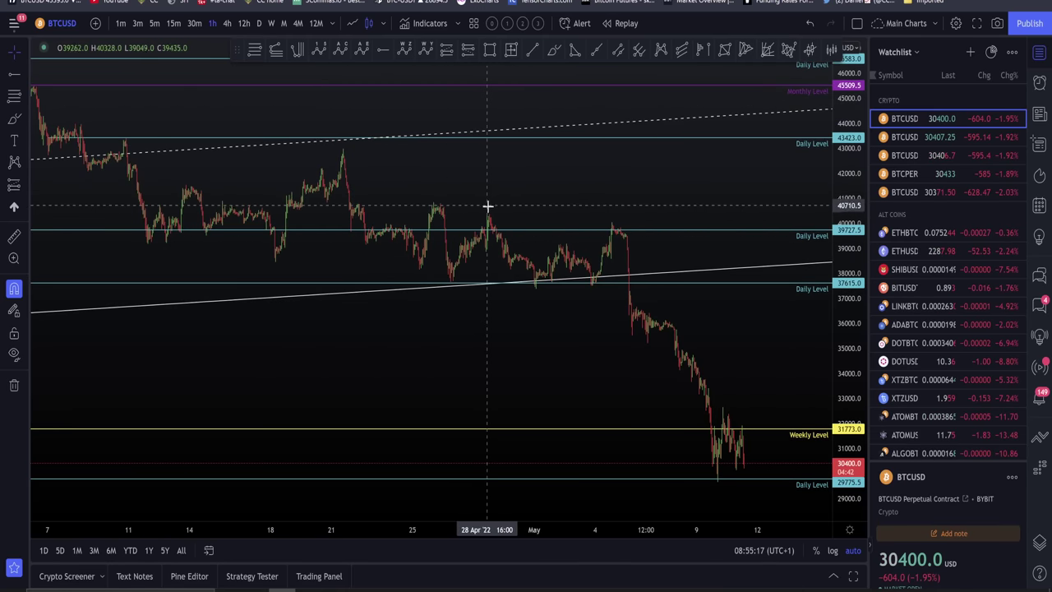
scroll(530, 209, up, 3)
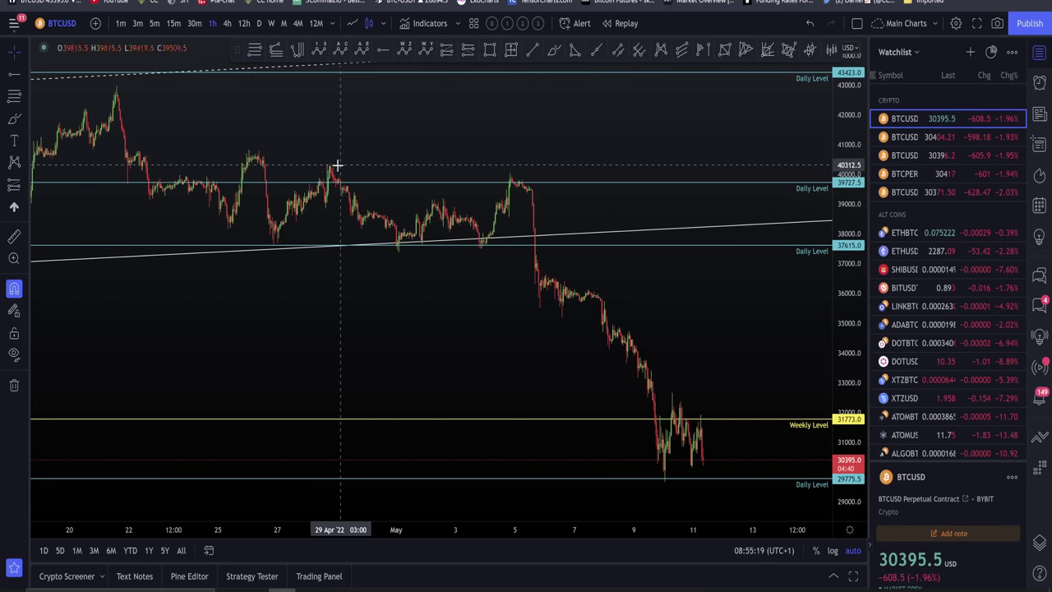
scroll(535, 282, up, 3)
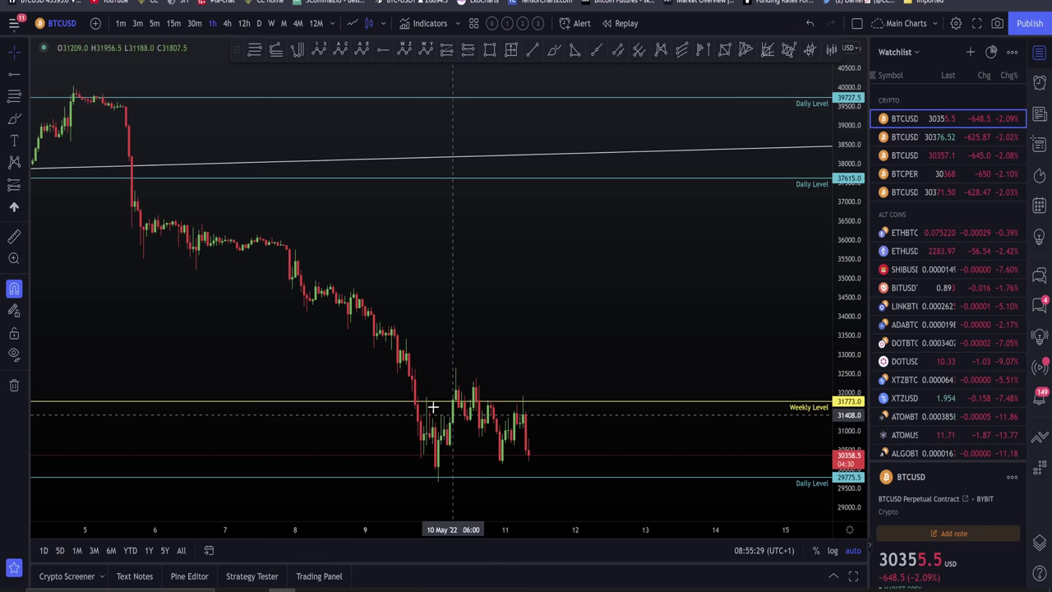
Examine the hourly BTCUSD candles of May 10 and 11 between the 31773.0 weekly level and the 29775.5 daily level
scroll(449, 378, up, 3)
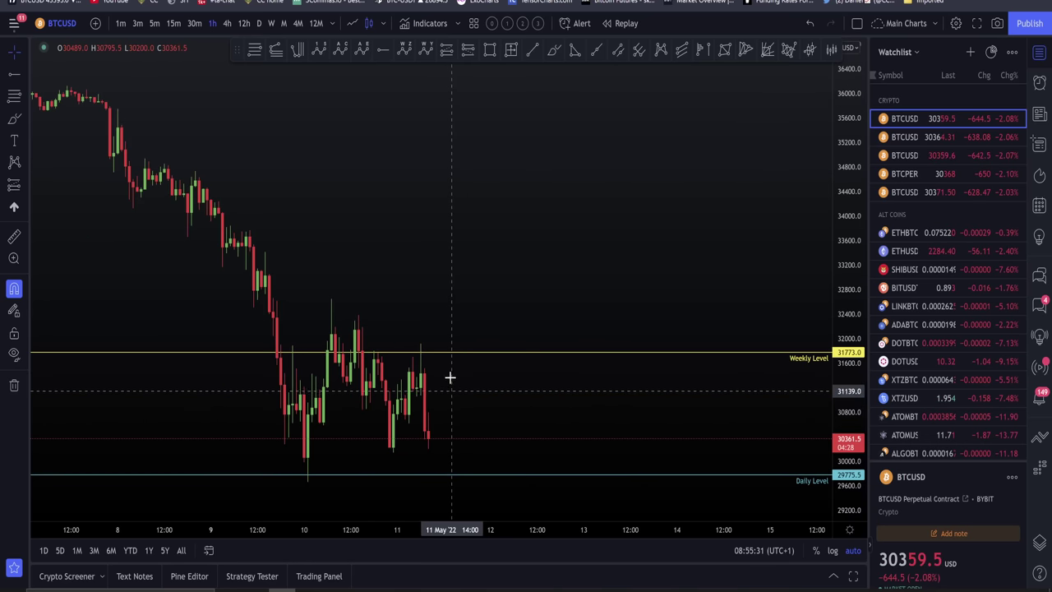
scroll(436, 304, up, 3)
drag(293, 170, 627, 211)
scroll(627, 212, up, 1)
scroll(627, 212, up, 1)
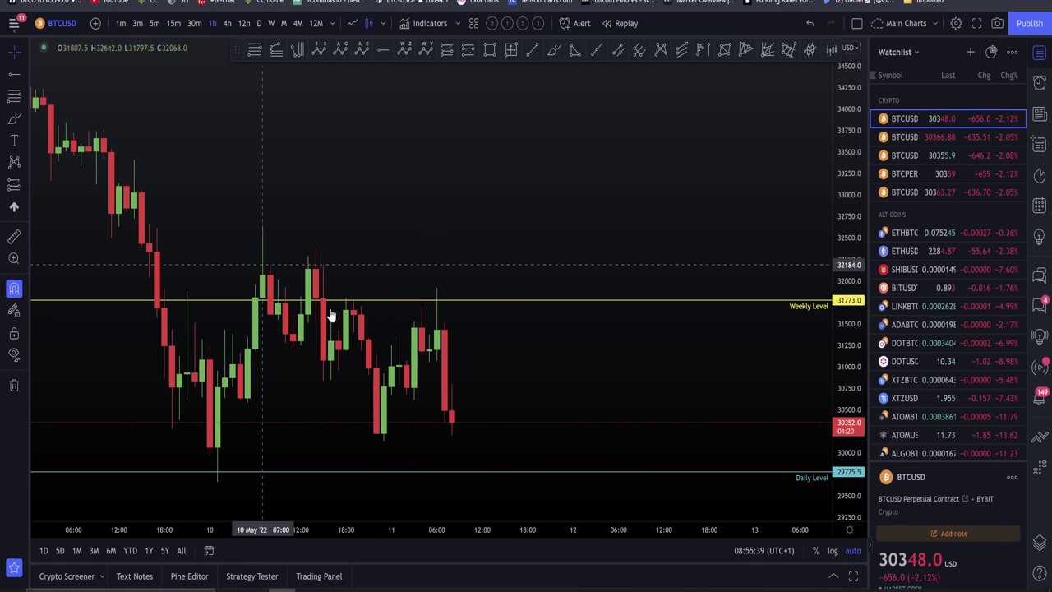
scroll(463, 265, up, 1)
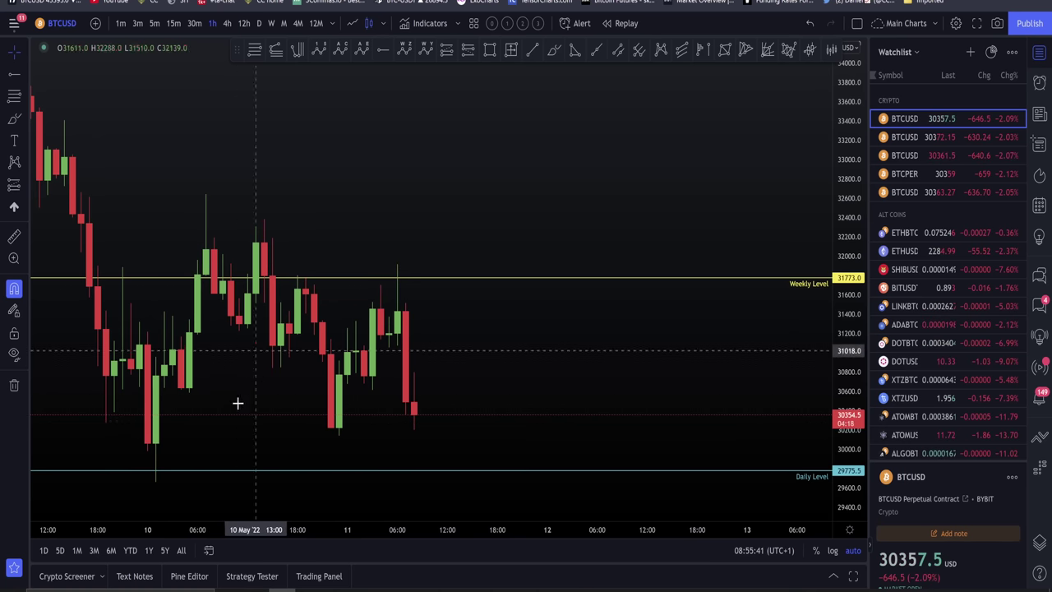
scroll(201, 437, down, 8)
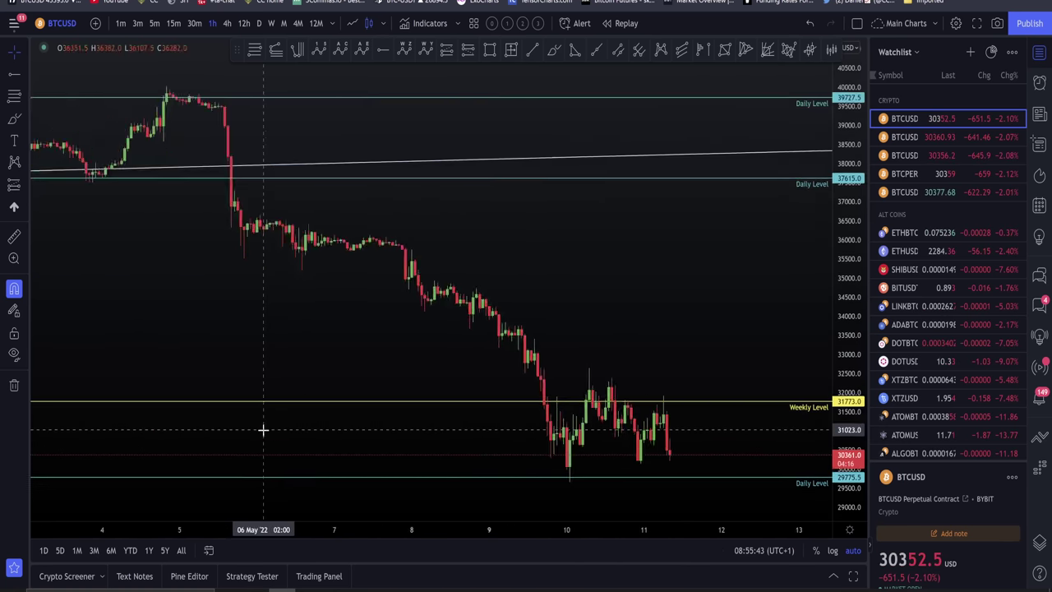
scroll(514, 345, up, 10)
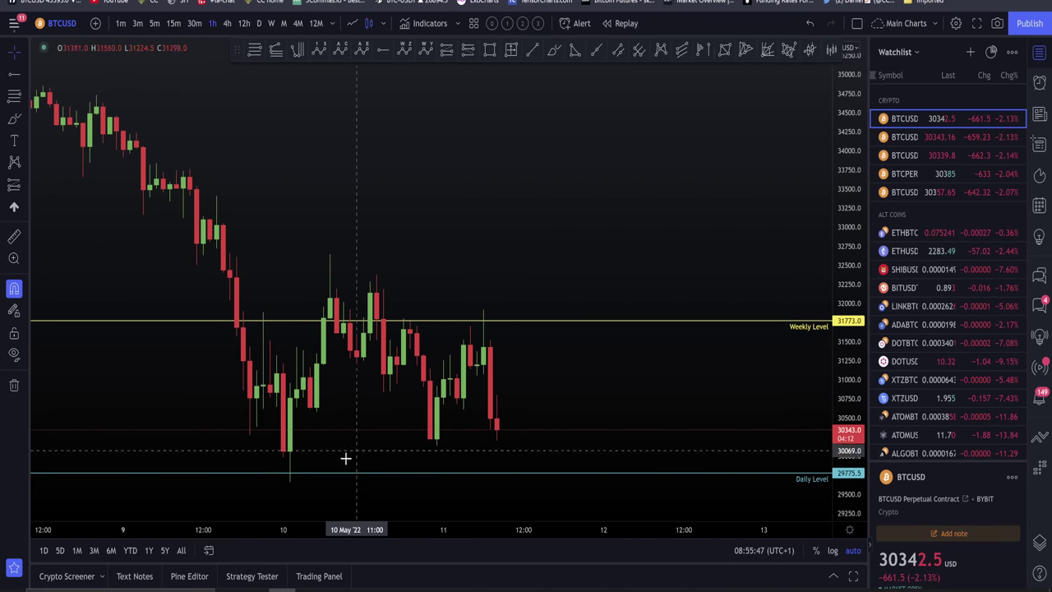
scroll(312, 456, up, 2)
scroll(594, 209, left, 5)
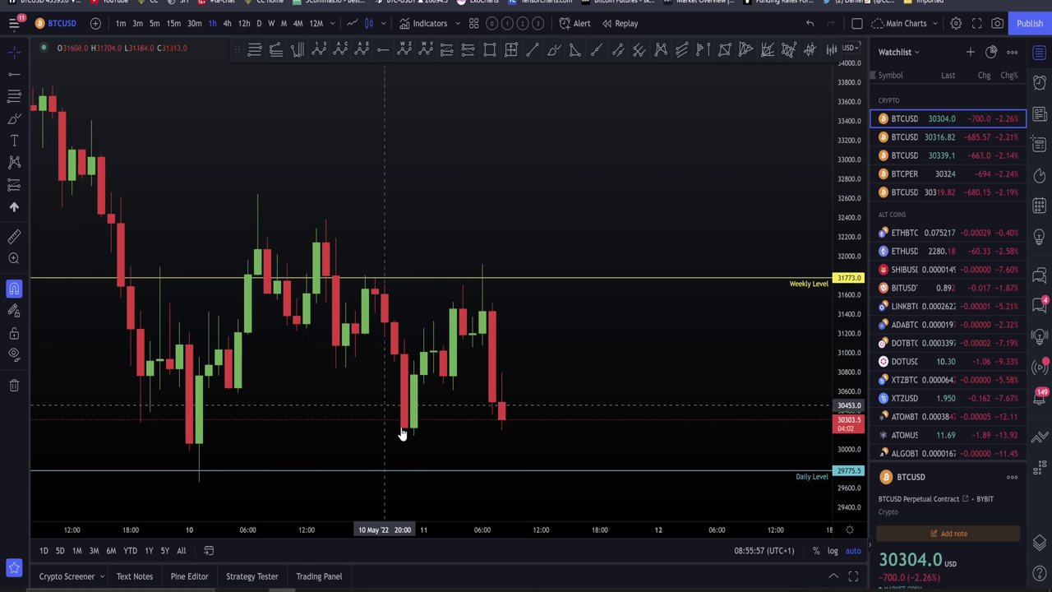
Set the BTCUSD chart to the 30-minute timeframe and frame the May 10 to 11 candles around the weekly level
click(193, 23)
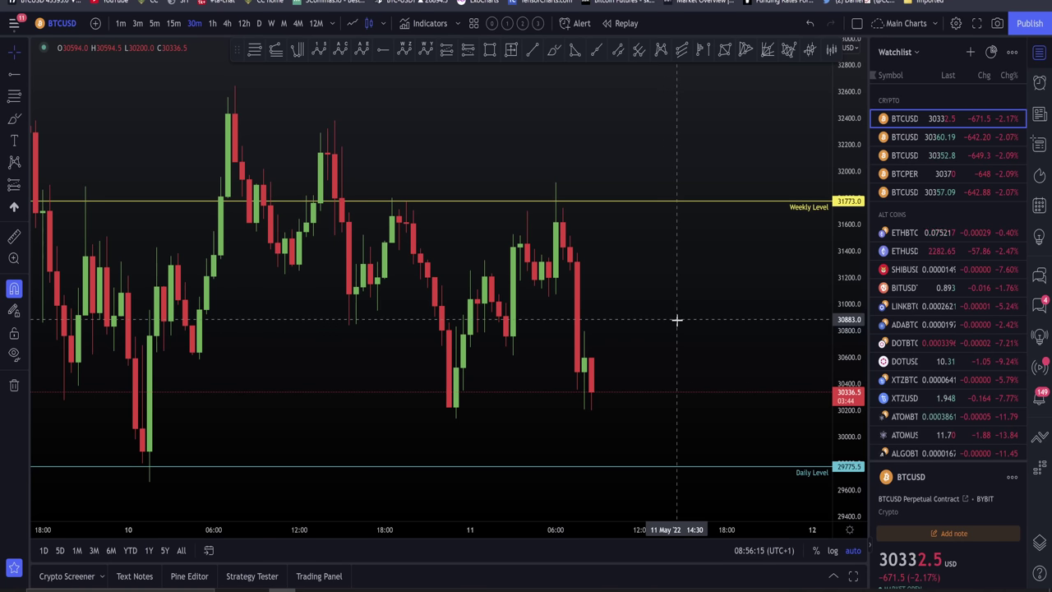
drag(677, 320, 648, 312)
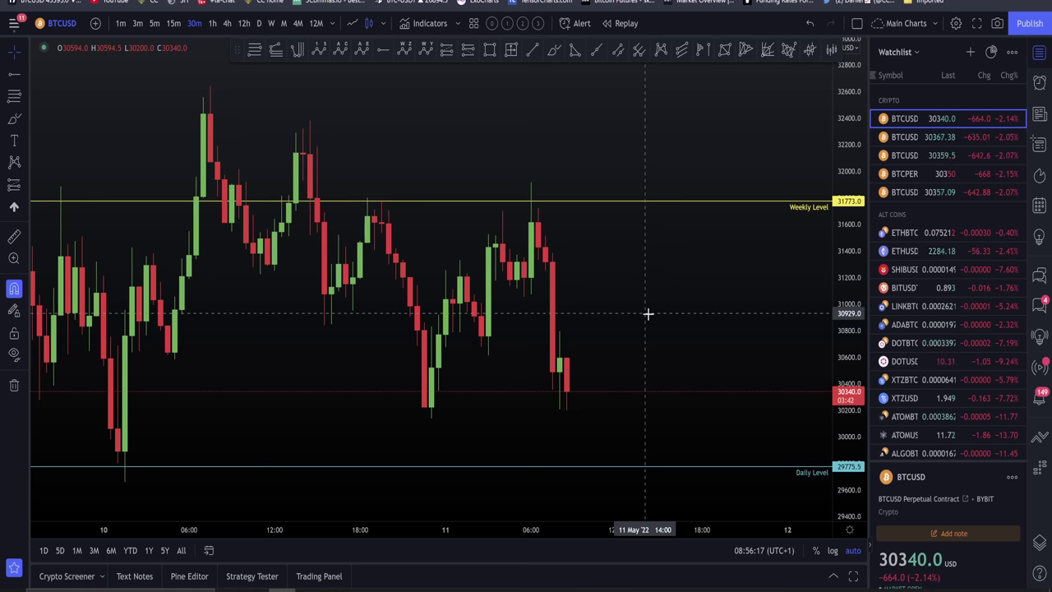
scroll(648, 313, up, 1)
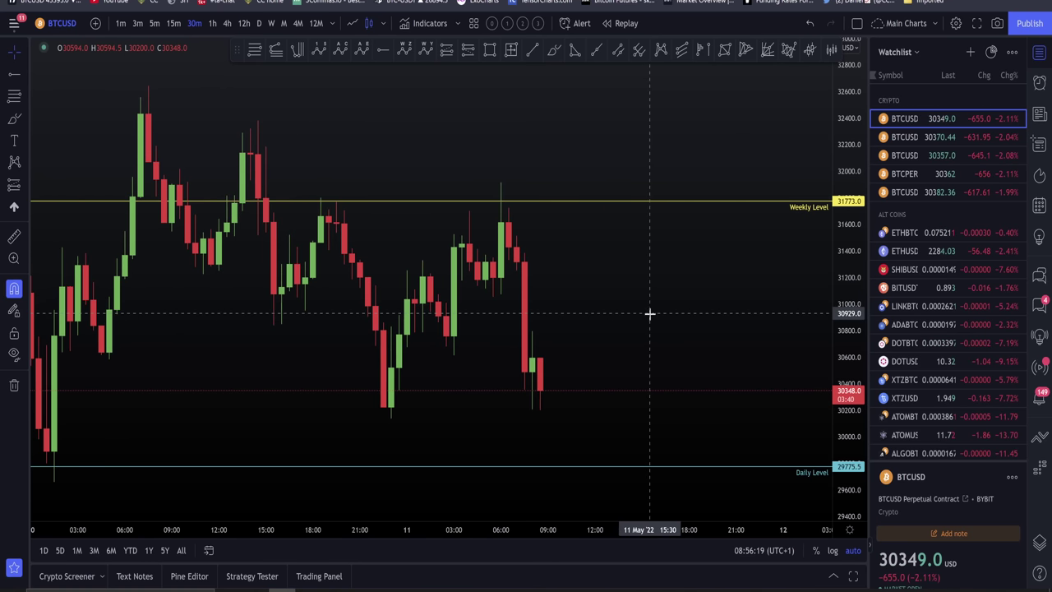
drag(658, 313, 674, 314)
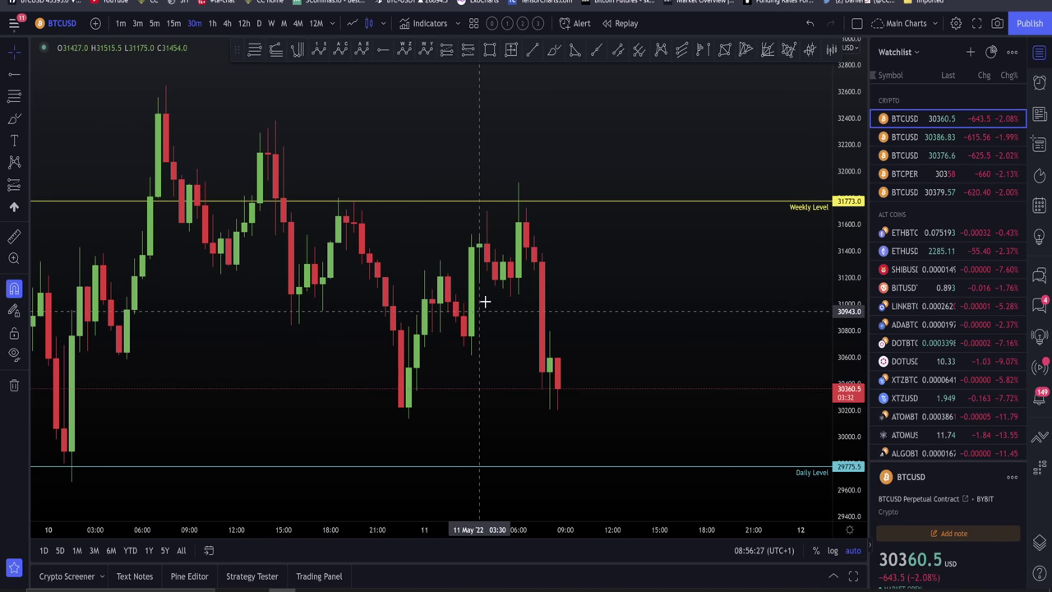
Check the Discord general-chat message about possible SFP and weekly alerts, and return to the BTCUSD chart to view the whole May decline
key(ctrl+Tab)
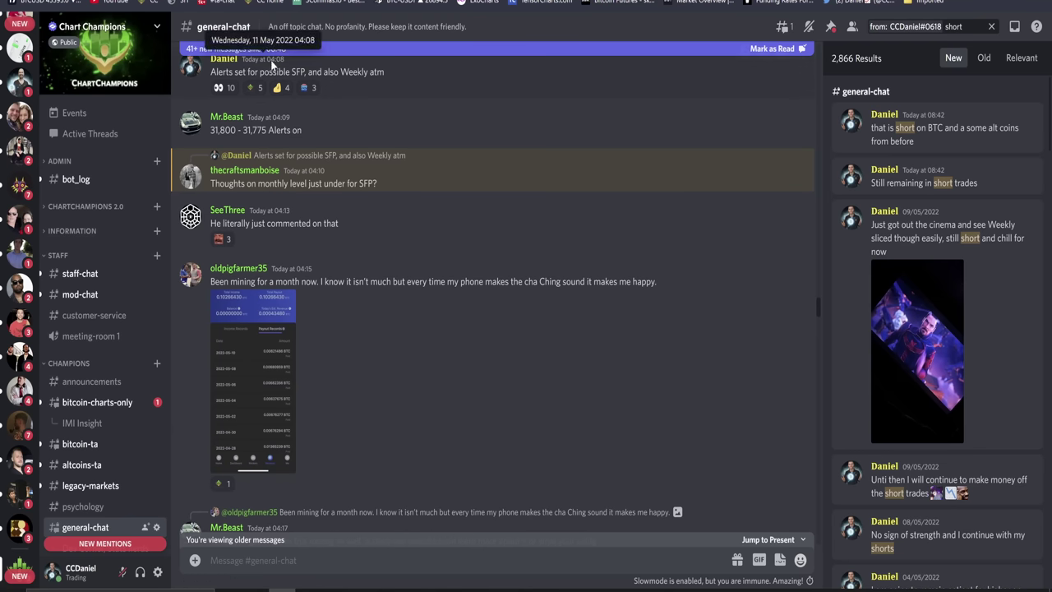
key(ctrl+Tab)
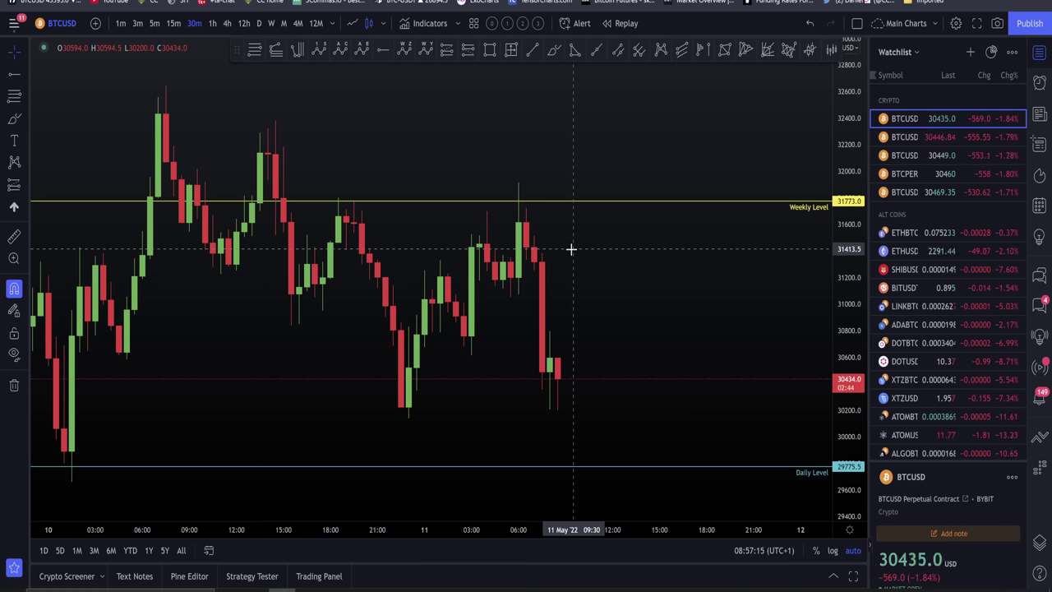
scroll(610, 266, down, 10)
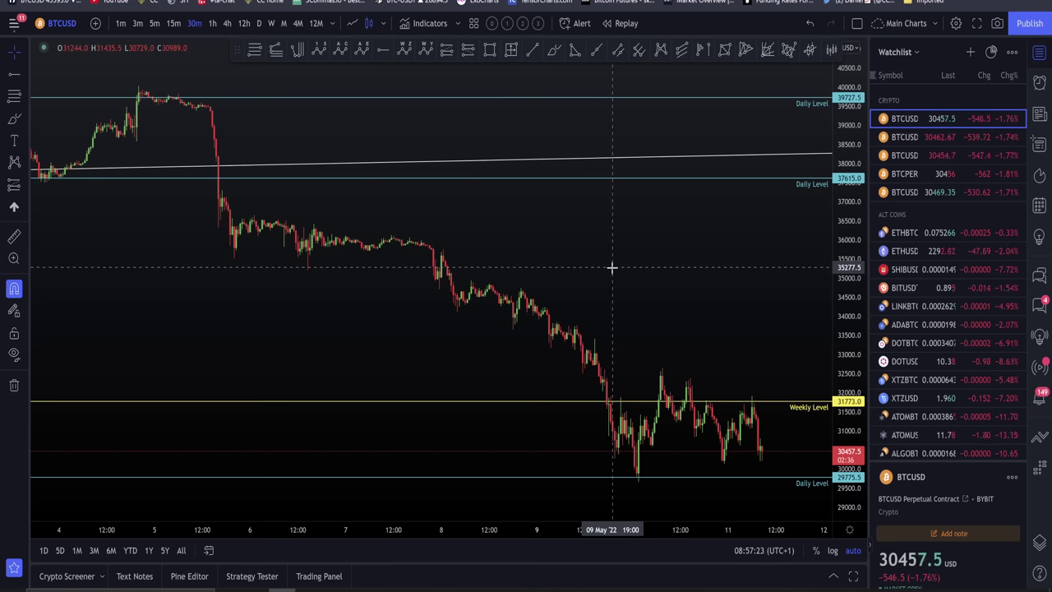
Review the 30-minute BTCUSD decline from May 4 to the latest May 11 candles, and check the May 6 retweeted trade chart on Twitter
scroll(611, 268, down, 1)
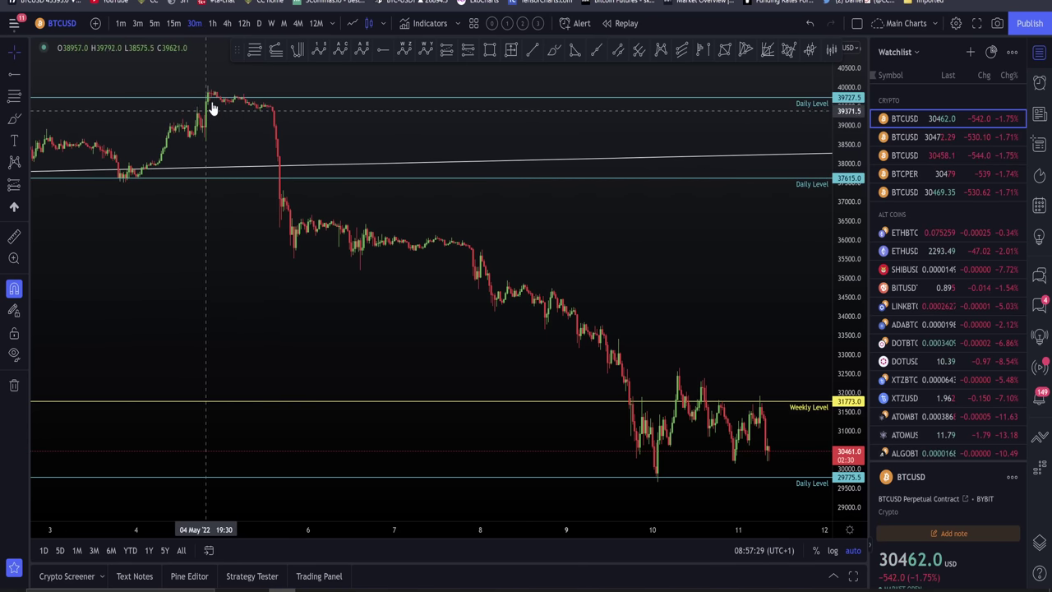
scroll(361, 247, up, 3)
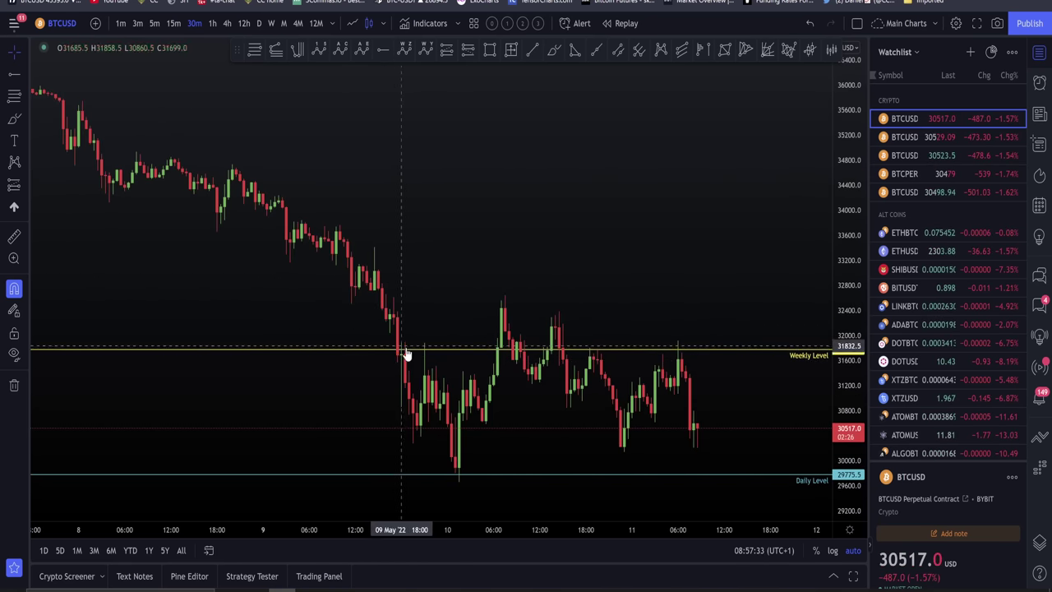
scroll(393, 371, up, 1)
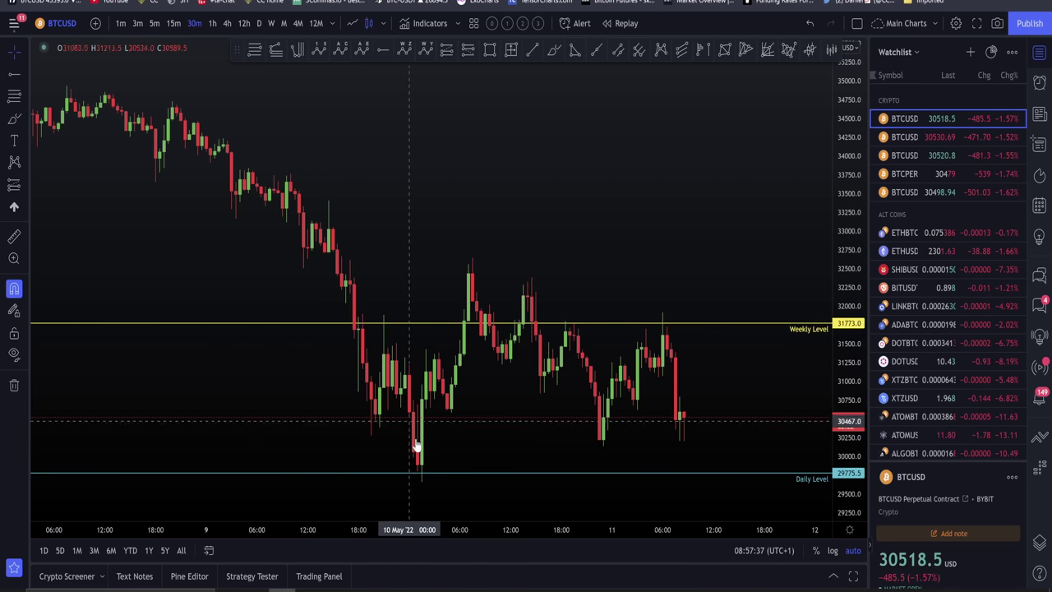
scroll(424, 477, up, 4)
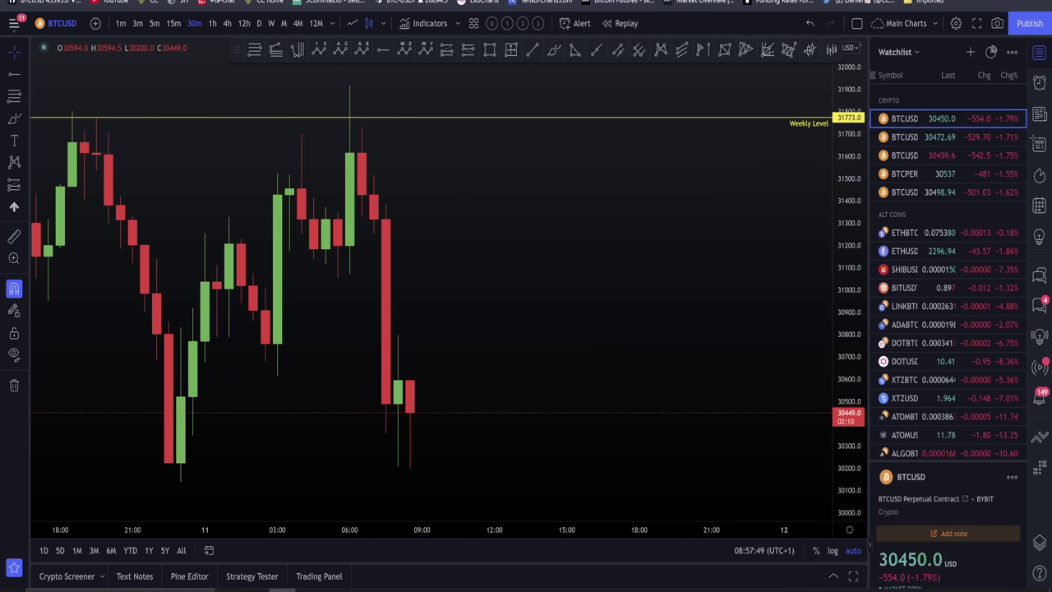
key(ctrl+Tab)
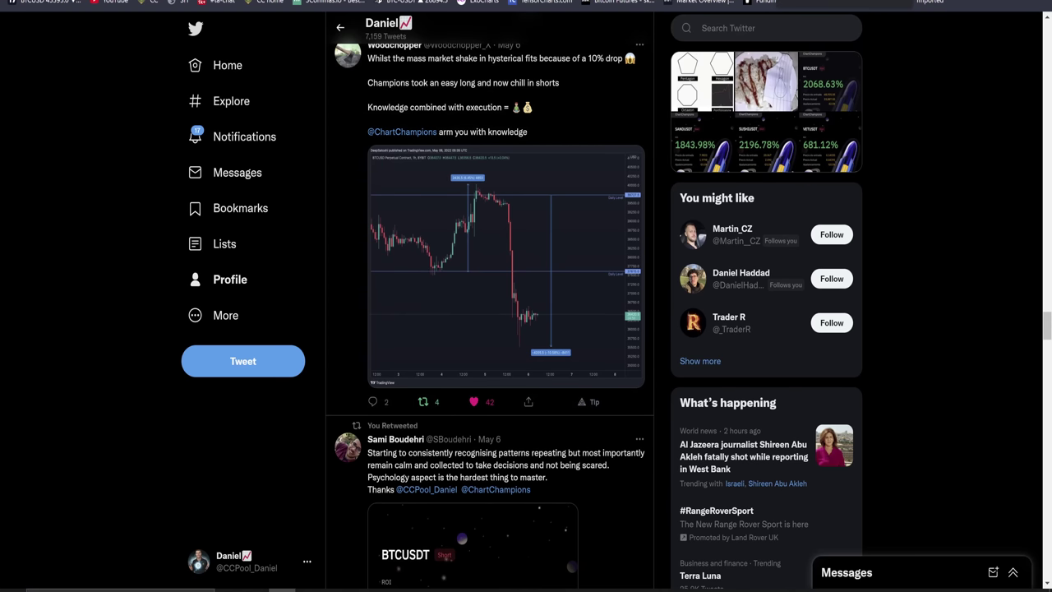
key(ctrl+Tab)
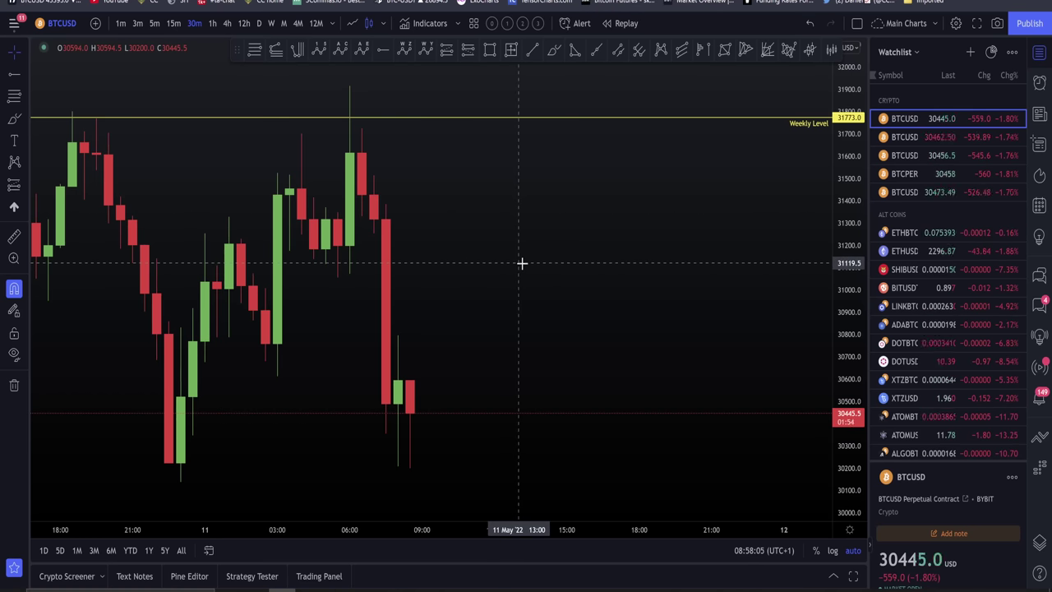
Mark the area around the 29775.5 daily level with a rectangle from about 10:30 to 17:30 on May 11, and remove it
scroll(588, 309, down, 3)
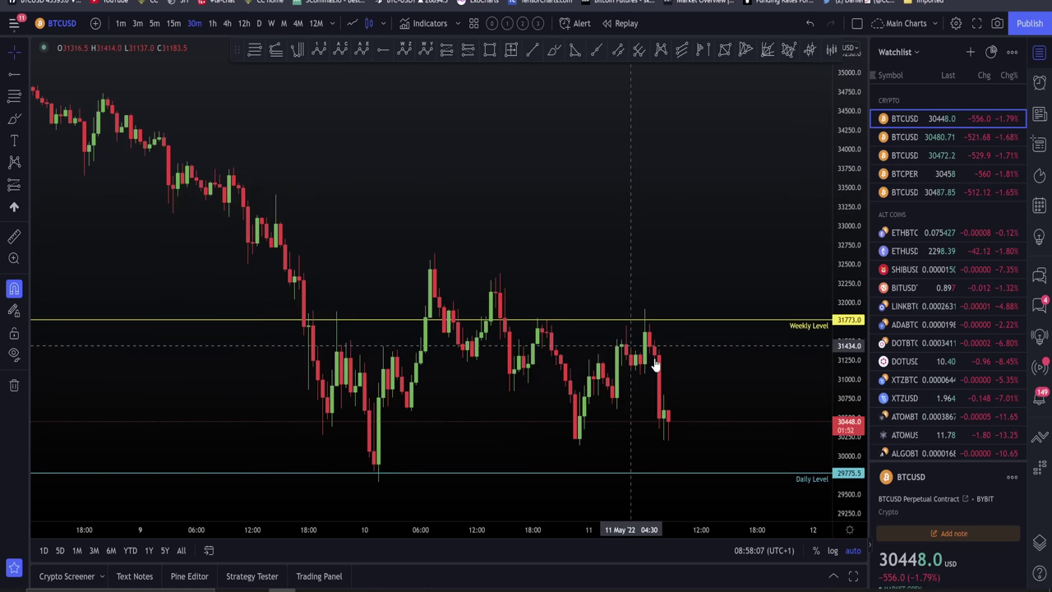
drag(721, 376, 536, 337)
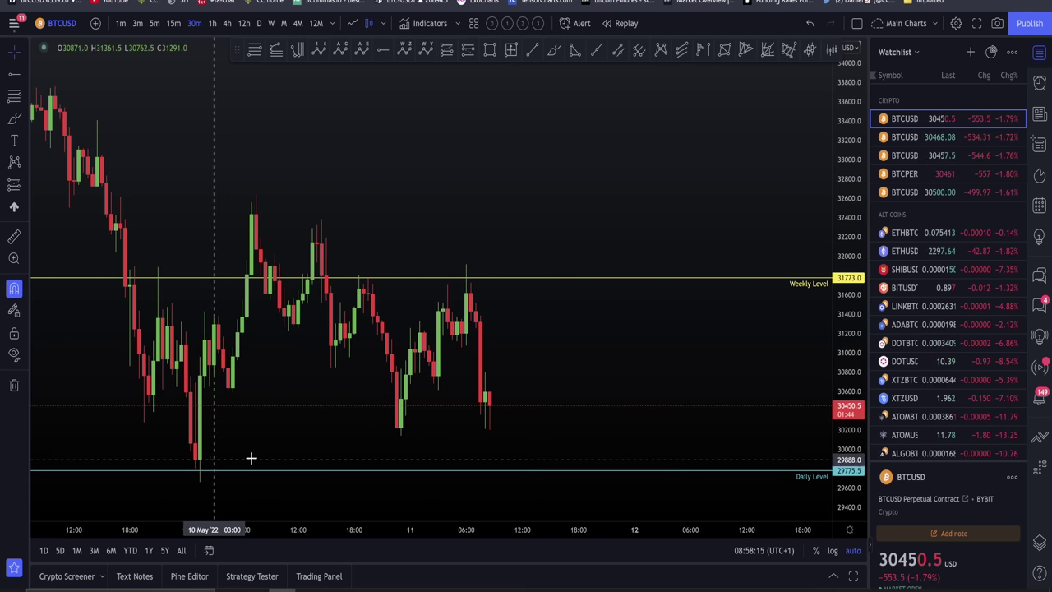
click(489, 49)
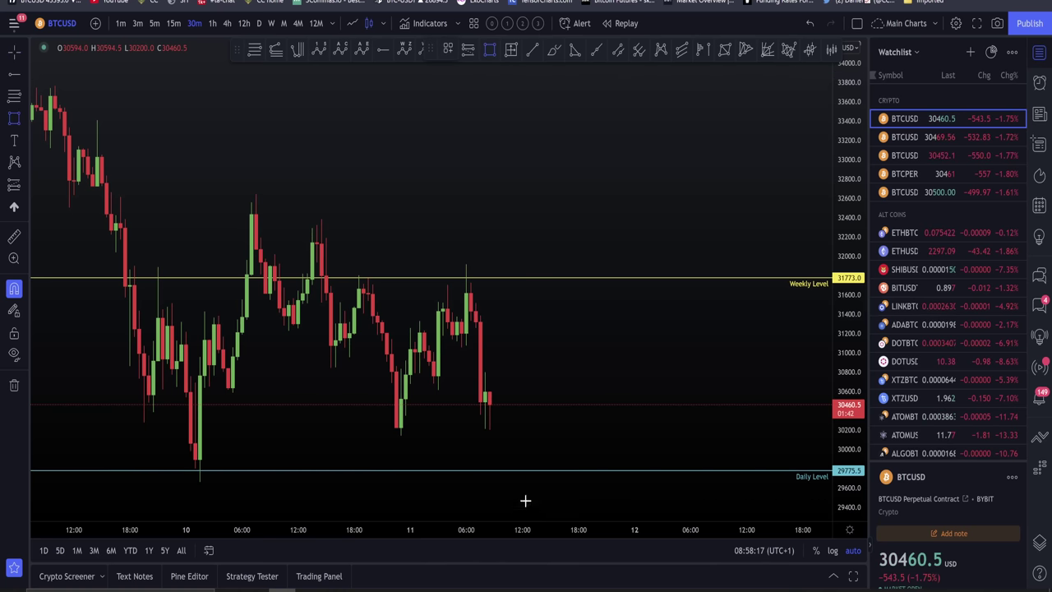
drag(508, 457, 573, 501)
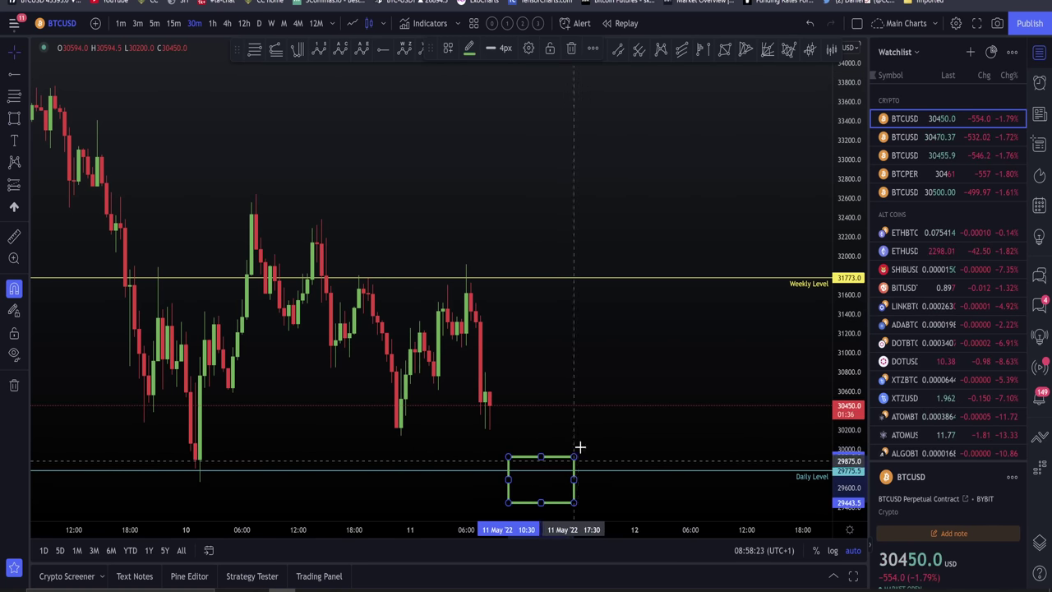
drag(560, 463, 518, 243)
key(Delete)
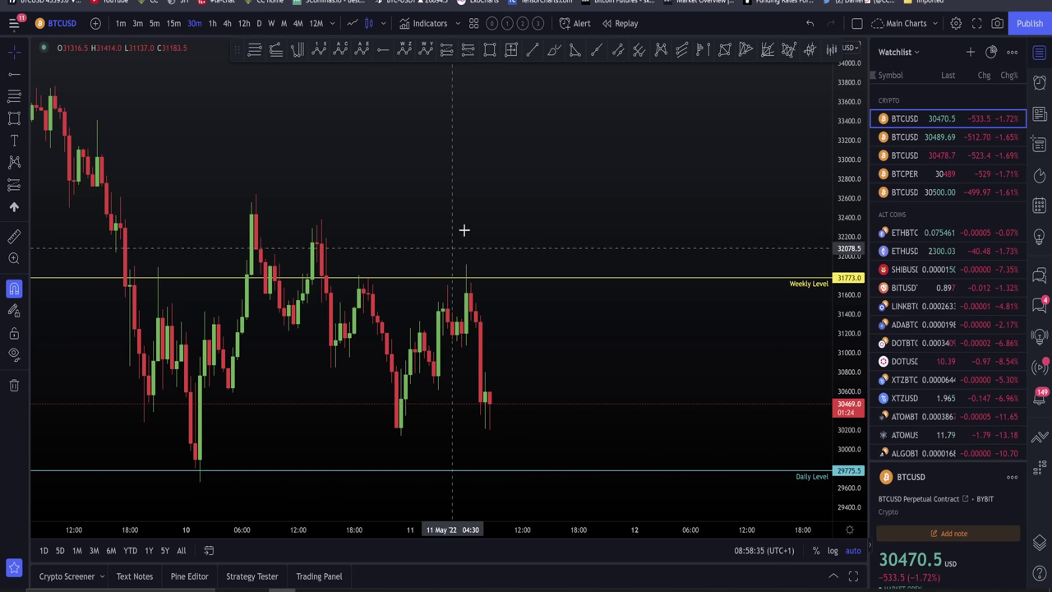
Draw a Fibonacci retracement from the May 10 high at 32642.0 to about 30146.5 on May 11, and remove it
scroll(600, 178, down, 2)
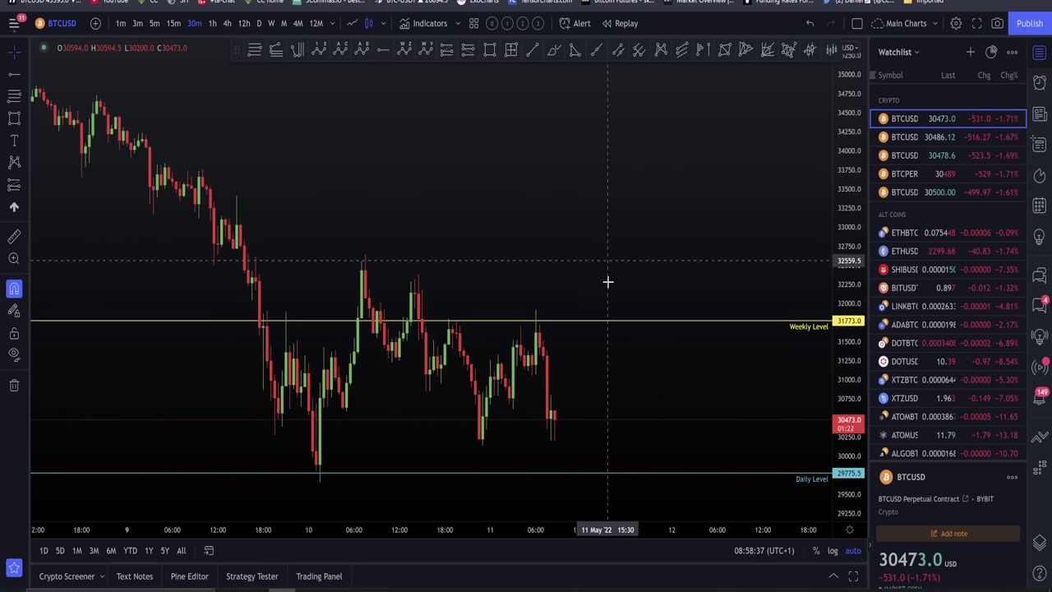
scroll(610, 320, up, 2)
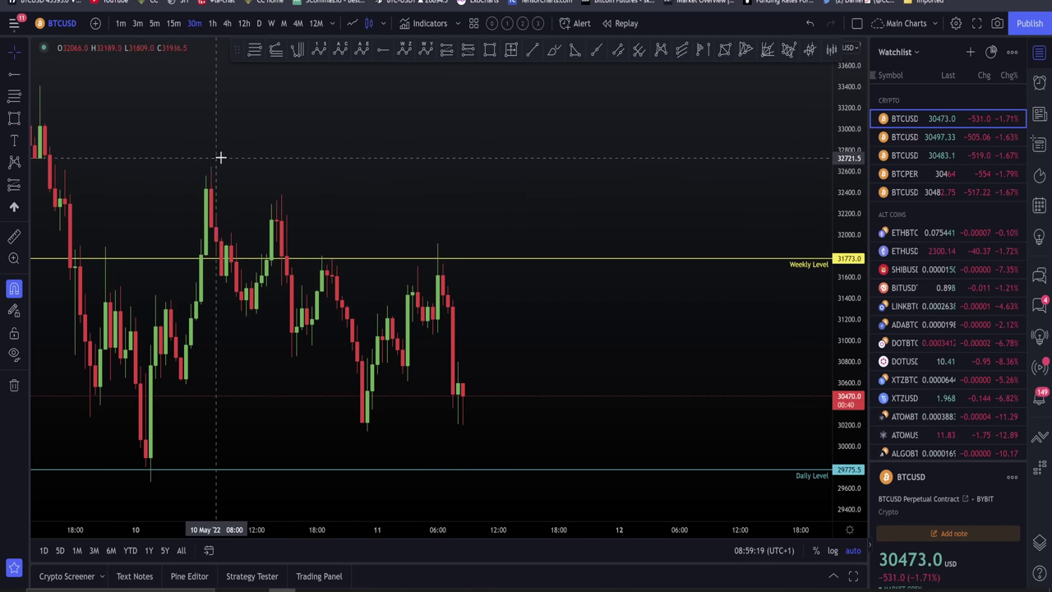
click(255, 51)
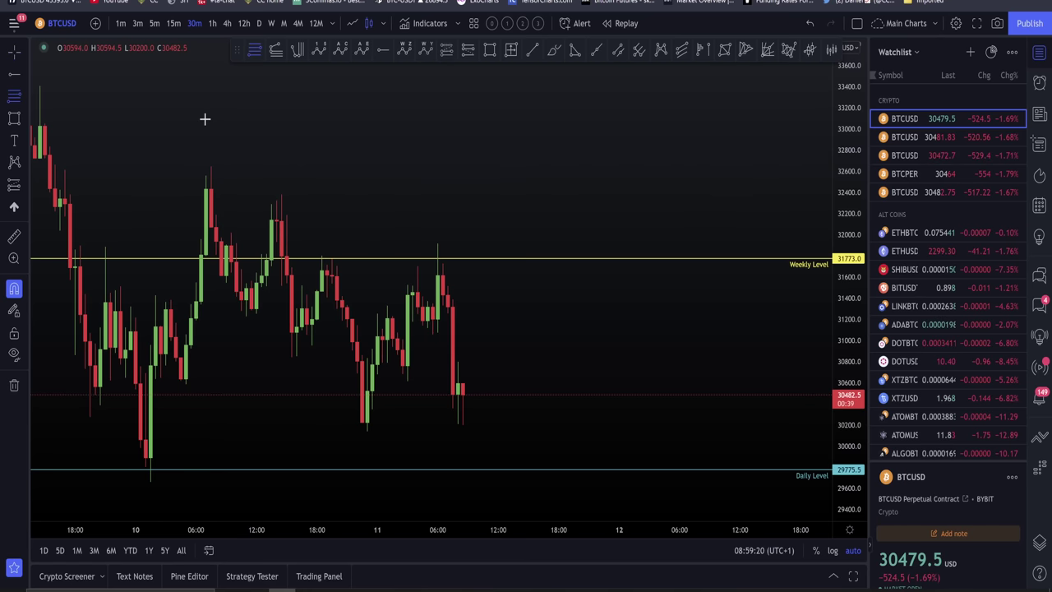
click(211, 167)
click(503, 430)
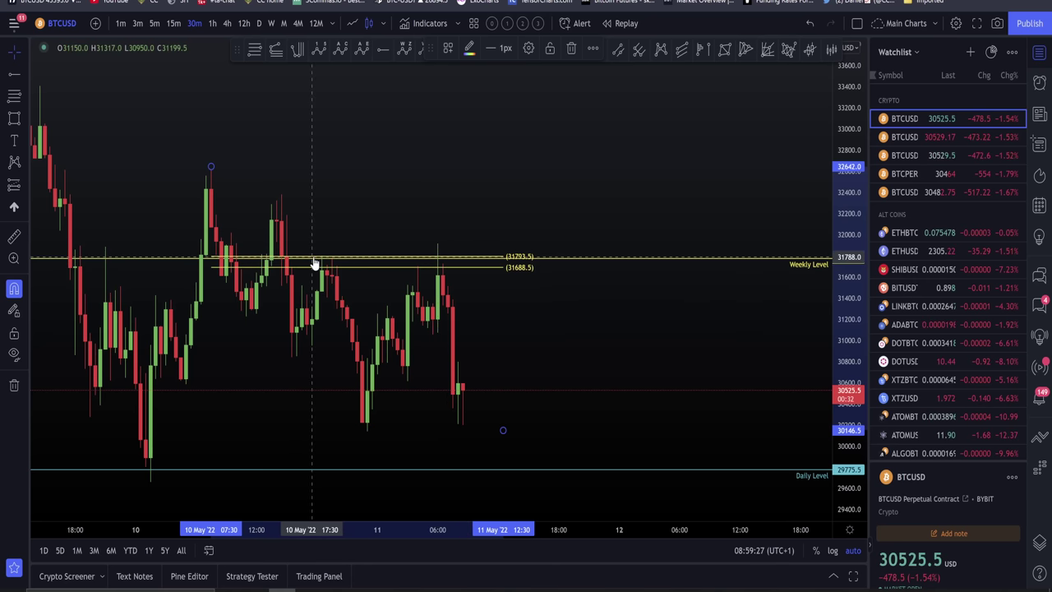
click(480, 273)
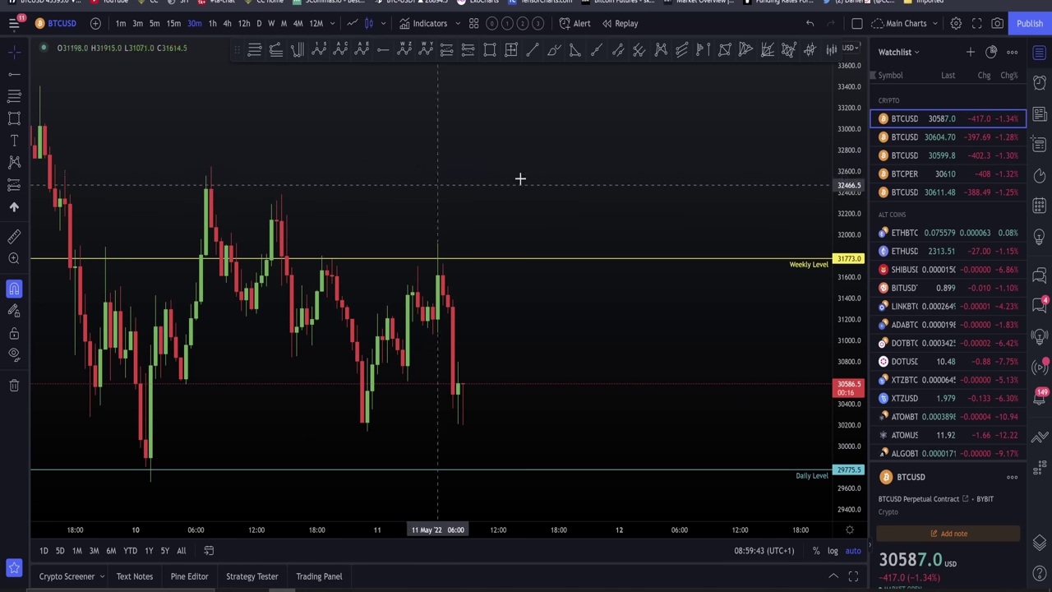
Compare the whole BTCUSD decline since May 4 with the May 10 to 11 candles between the weekly and daily levels
scroll(634, 257, down, 3)
scroll(634, 257, down, 5)
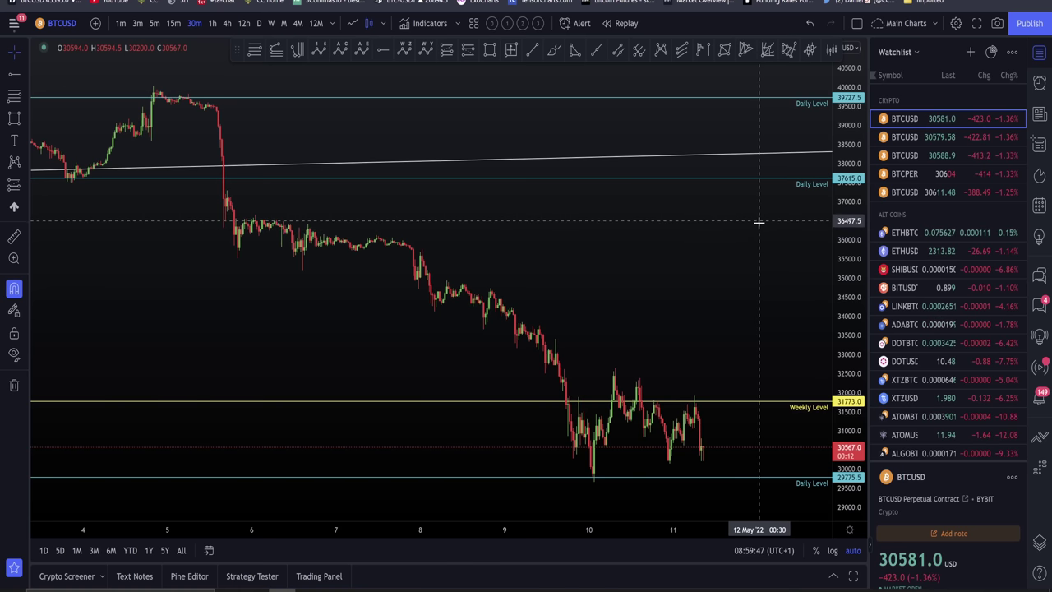
scroll(744, 238, up, 5)
scroll(626, 284, up, 4)
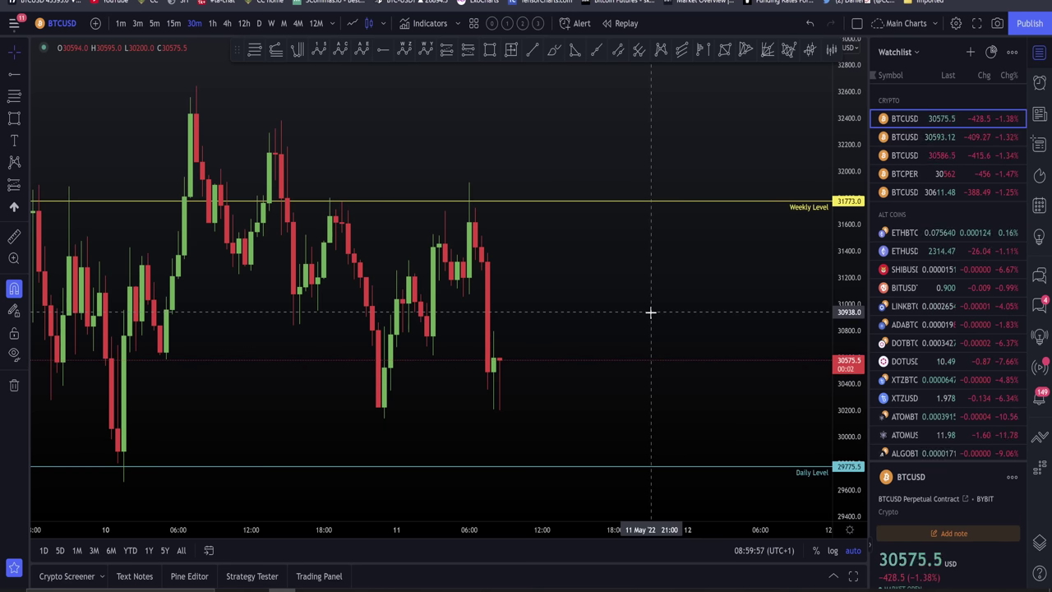
Page through the short-trade result images in the May 8 tweet on Twitter, and return to the BTCUSD chart
click(831, 2)
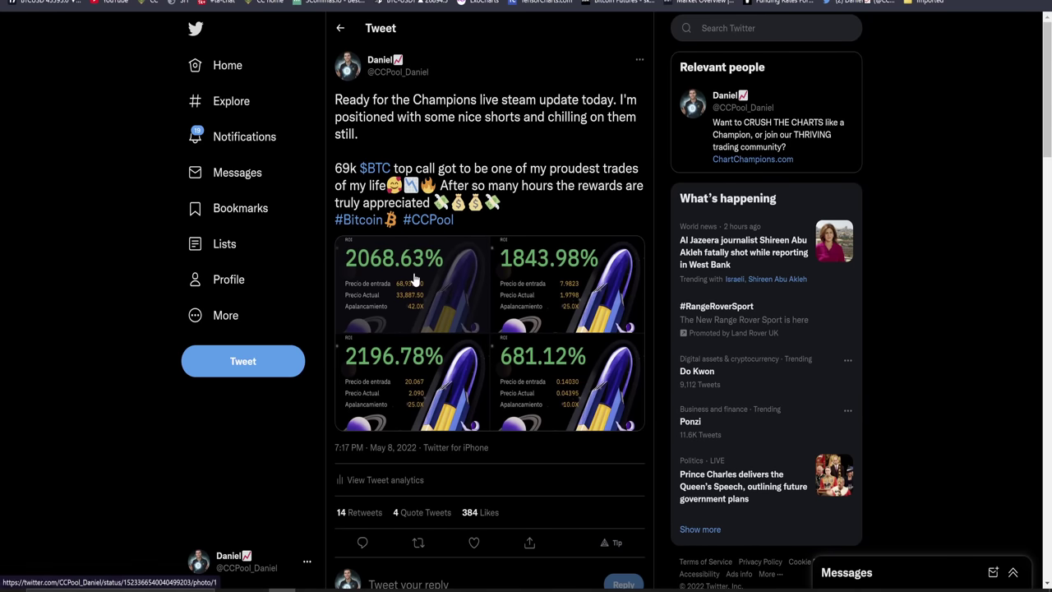
click(415, 276)
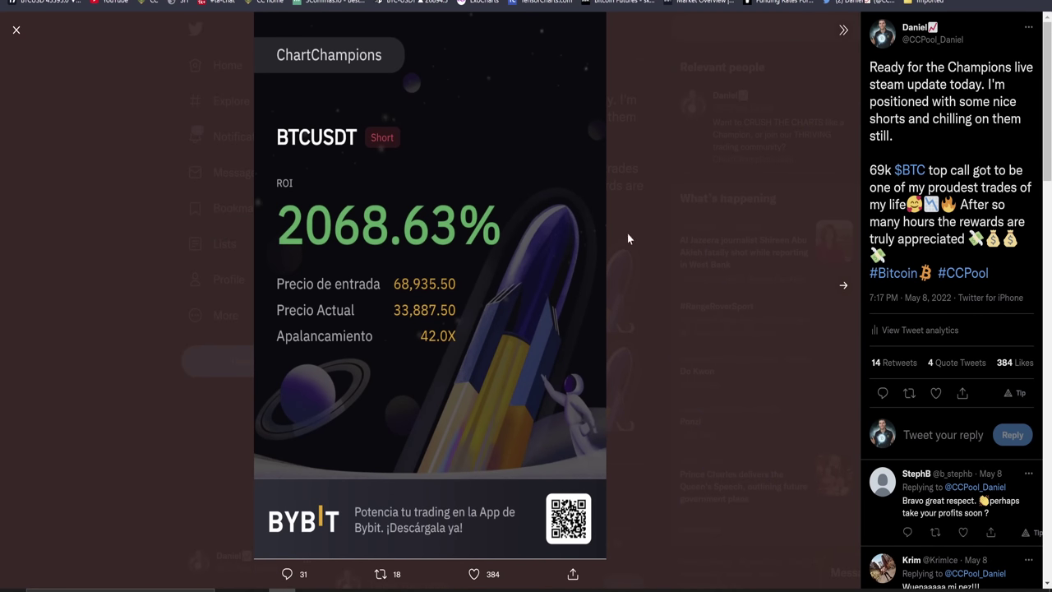
key(Right)
key(Right)
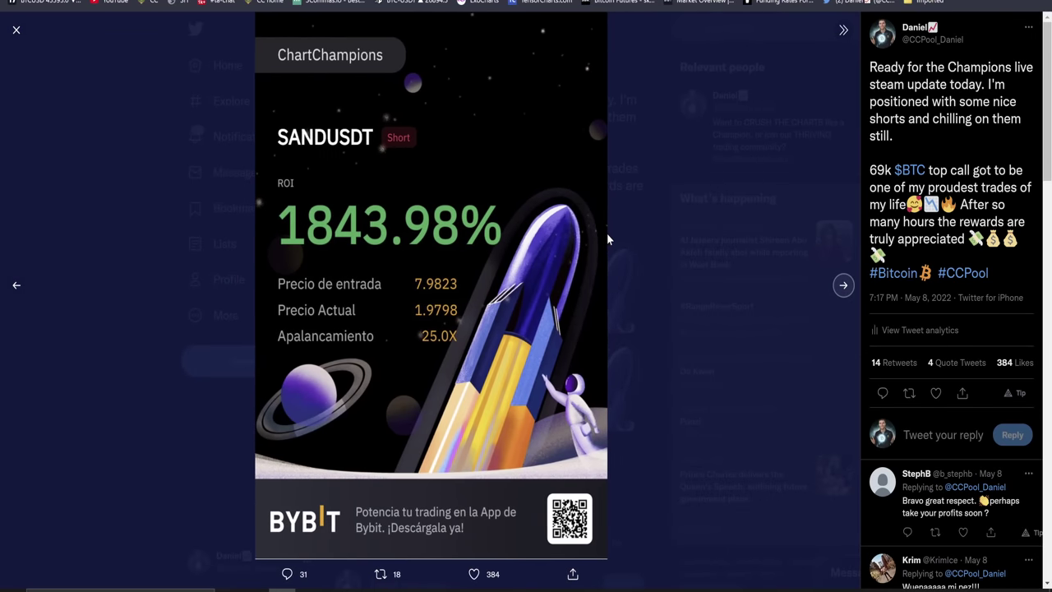
key(Right)
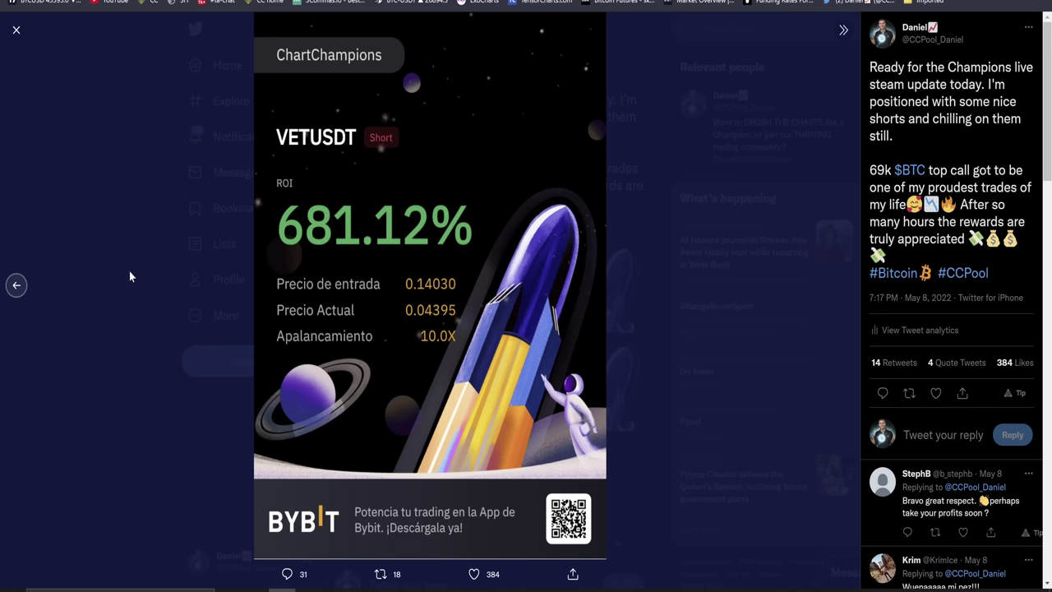
key(Escape)
key(ctrl+Tab)
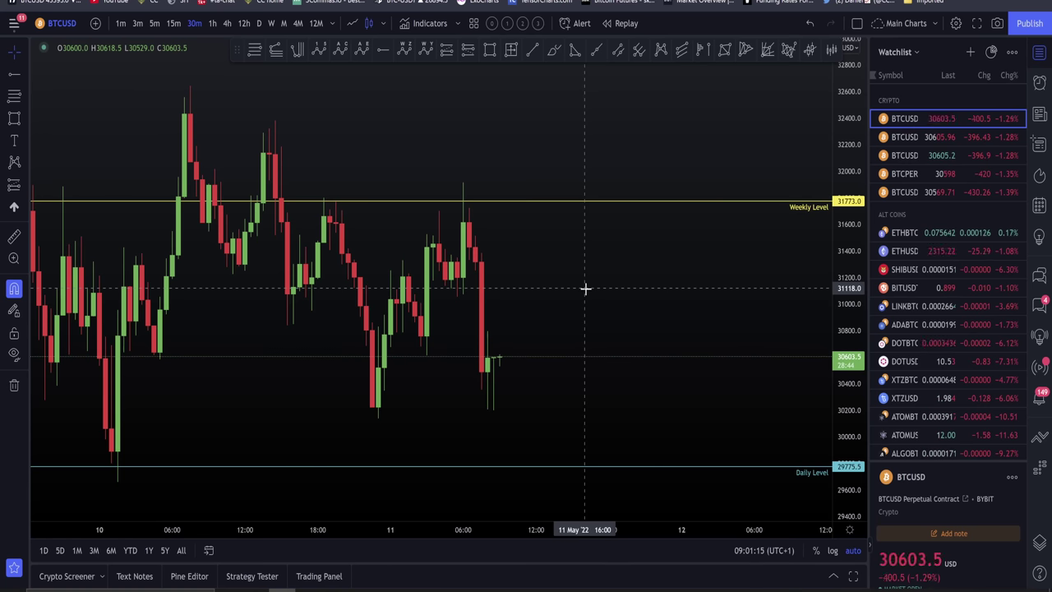
Check the 30-minute footprint chart with open interest and CVD against the May decline, and frame the May 10 to 11 BTCUSD candles
scroll(586, 288, down, 10)
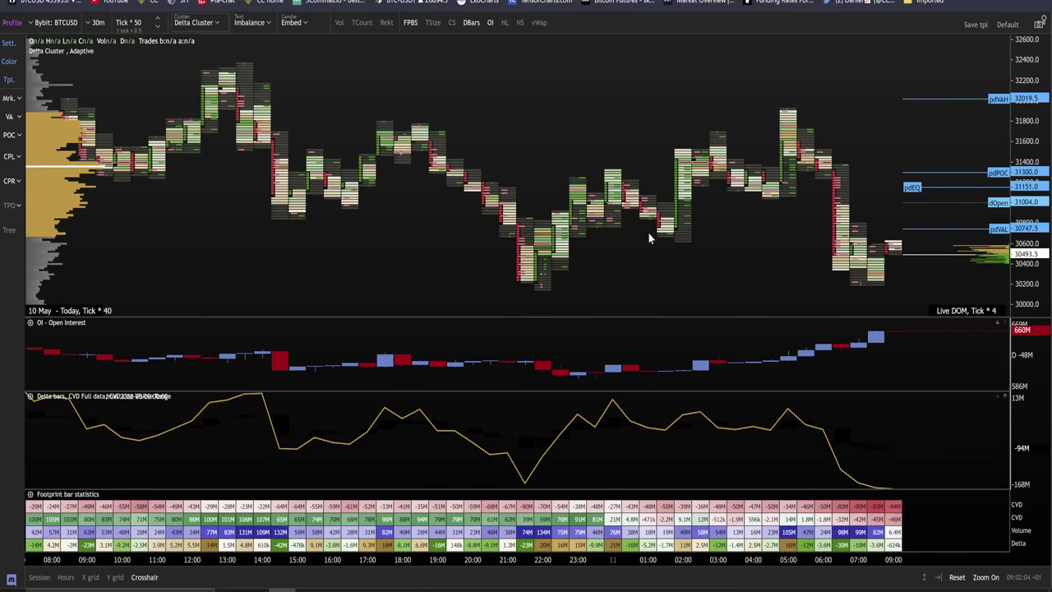
key(ctrl+shift+Tab)
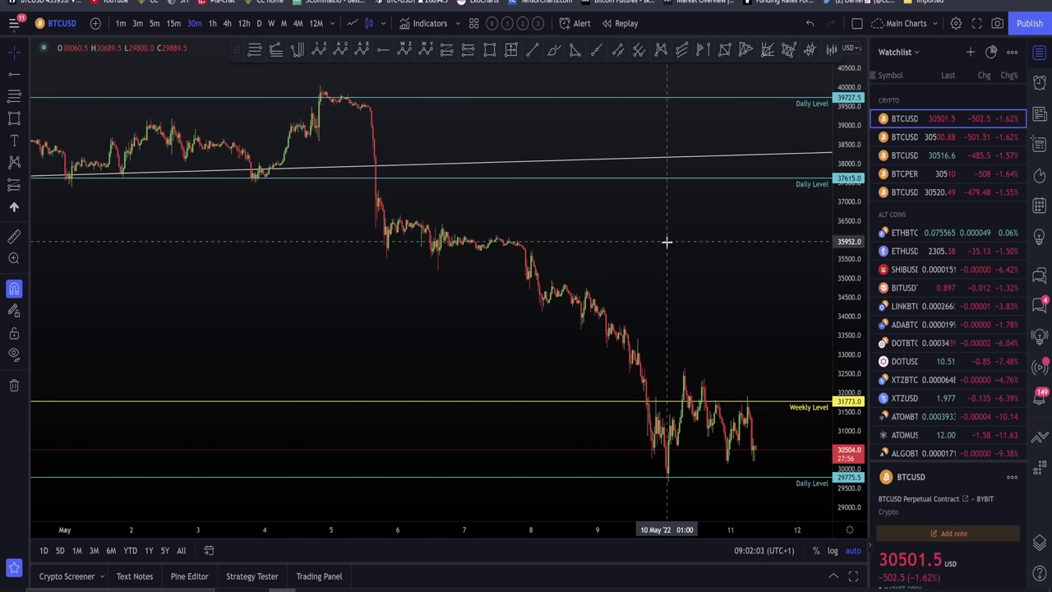
scroll(665, 249, up, 5)
scroll(625, 270, up, 3)
scroll(613, 164, down, 3)
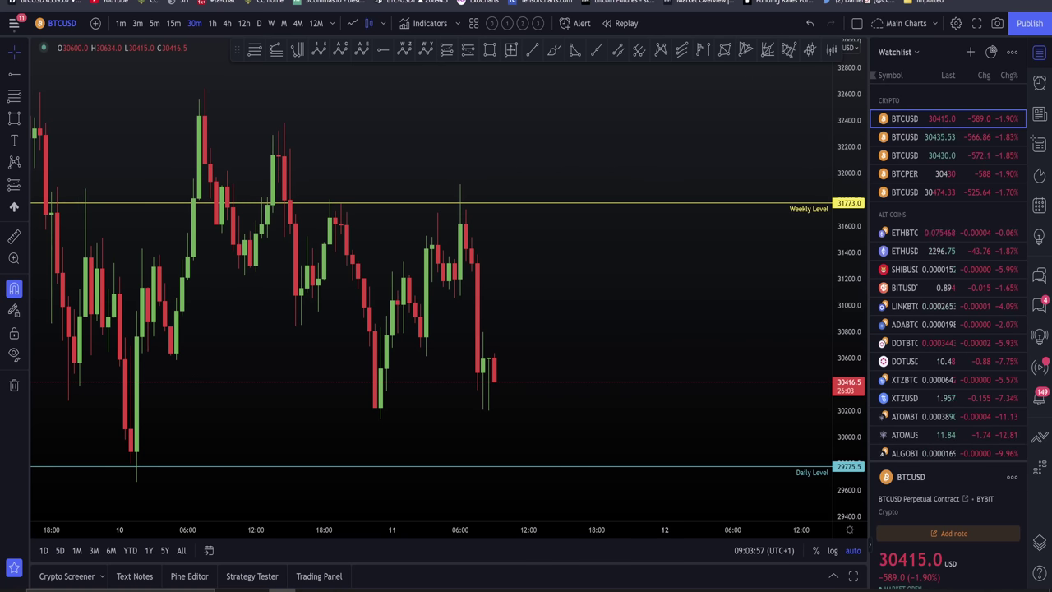
Revisit the Discord general-chat short messages and the May 6 Twitter posts, and return to the BTCUSD chart
key(alt+Tab)
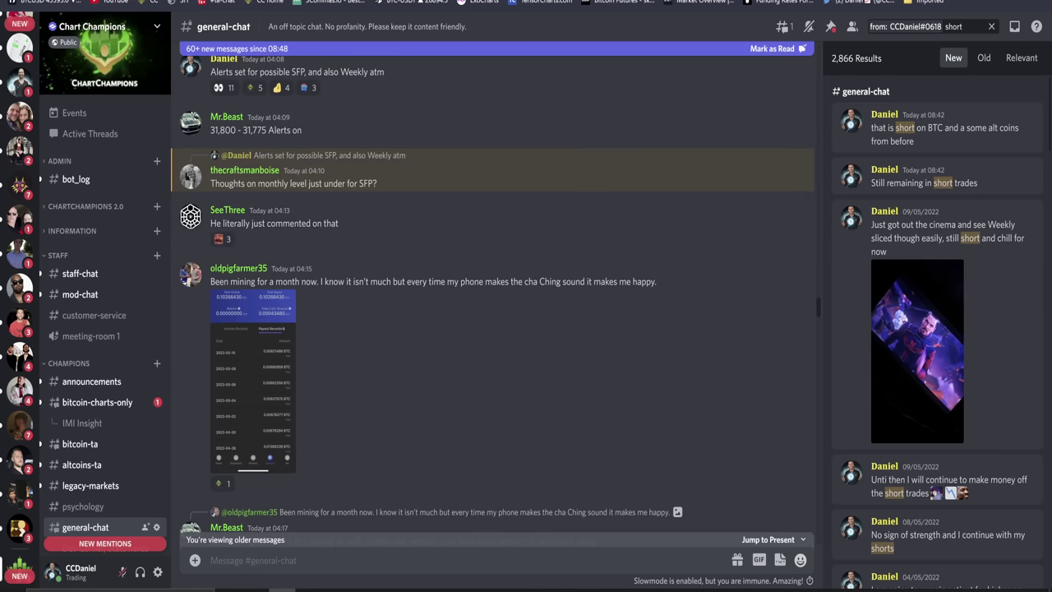
key(ctrl+Tab)
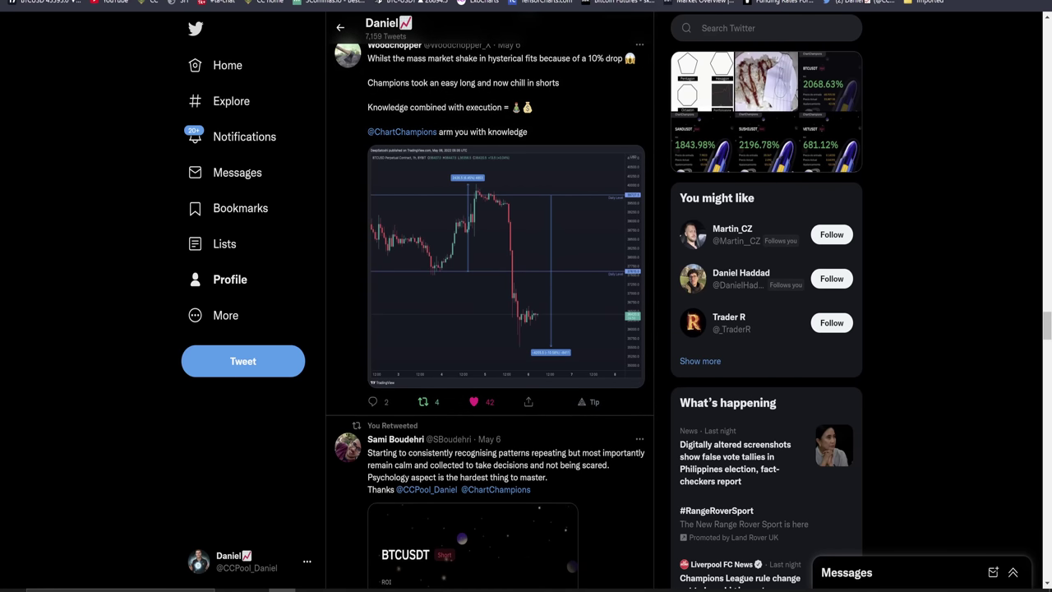
key(ctrl+Tab)
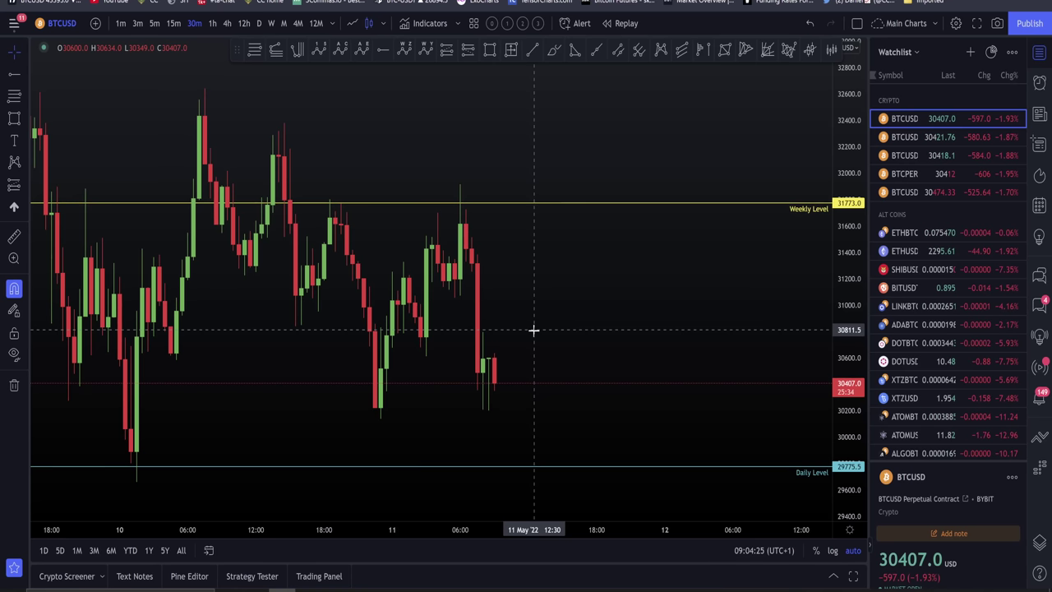
Look over the latest May 11 candles below the weekly level, and switch to OBS
scroll(533, 330, up, 2)
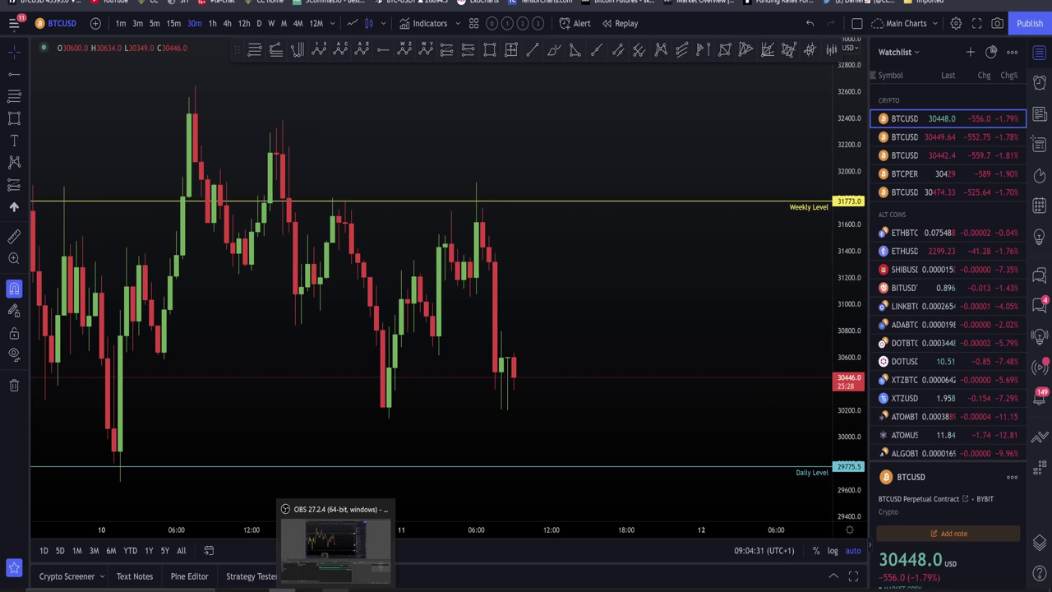
click(337, 542)
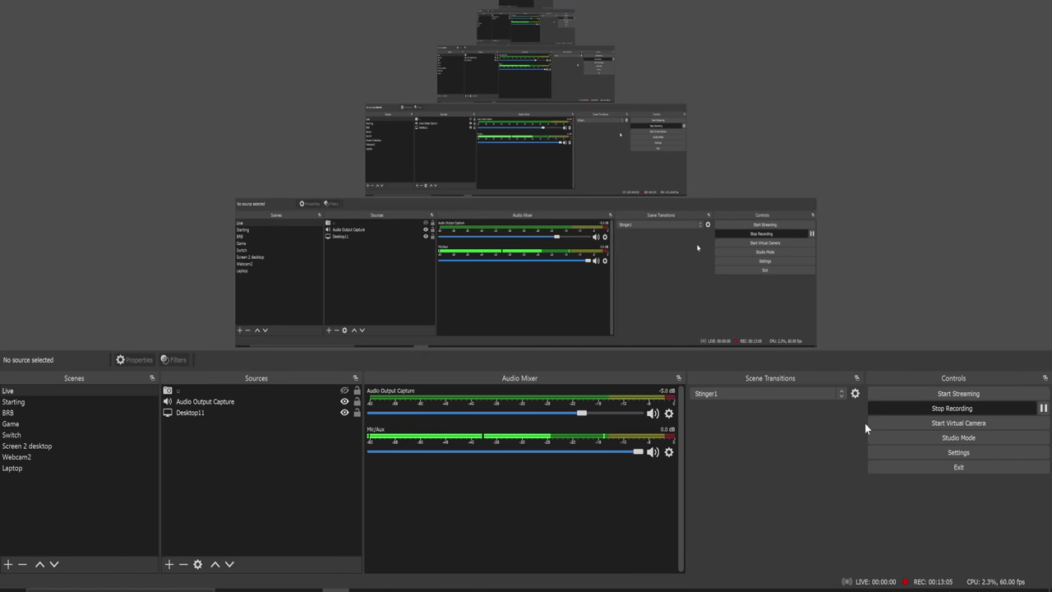